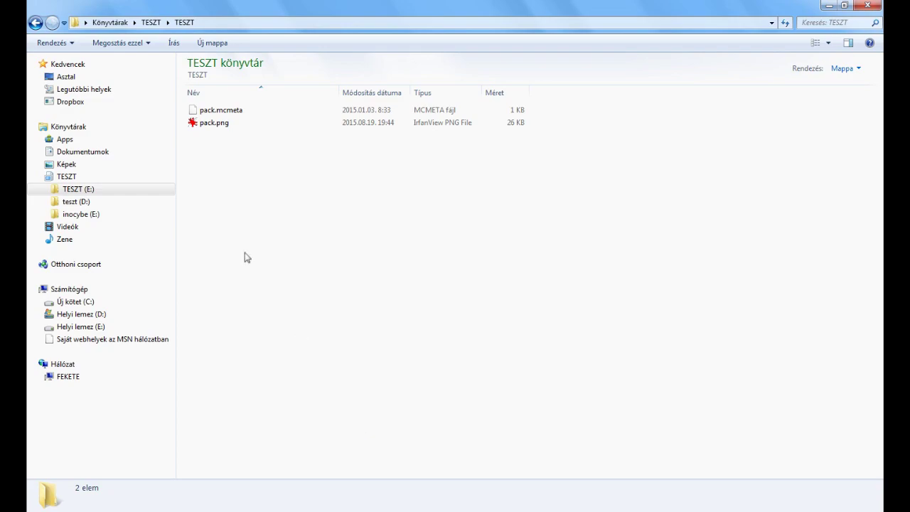
# Step: View the pack.png image in the TESZT folder, close it, and highlight the pack.mcmeta file
pyautogui.doubleClick(212, 125)
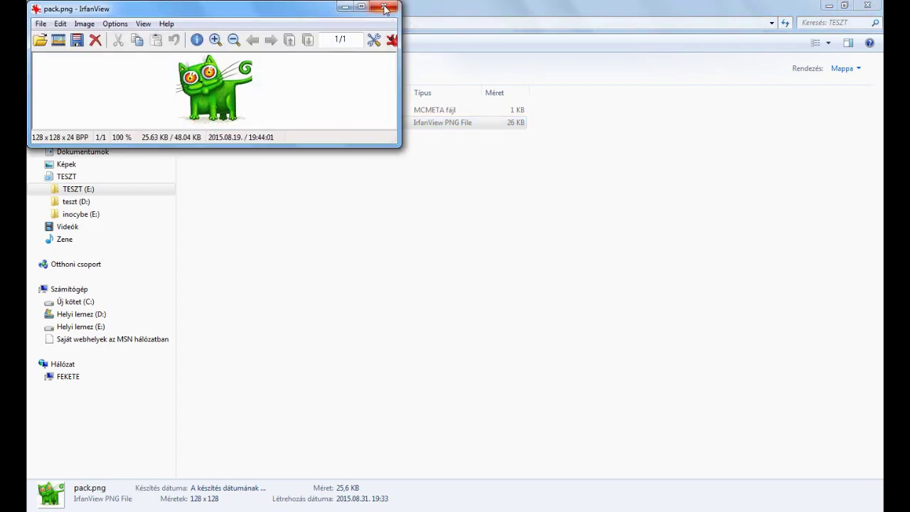
pyautogui.click(383, 6)
pyautogui.click(240, 115)
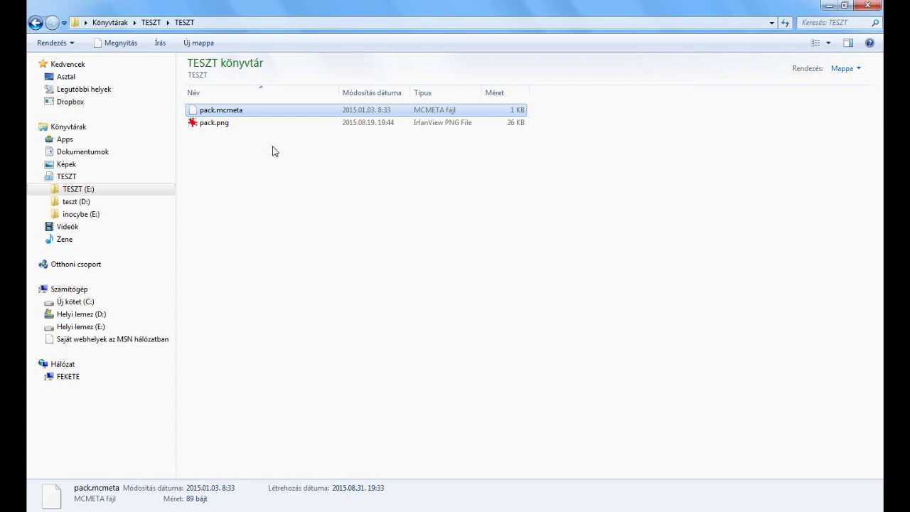
pyautogui.click(249, 162)
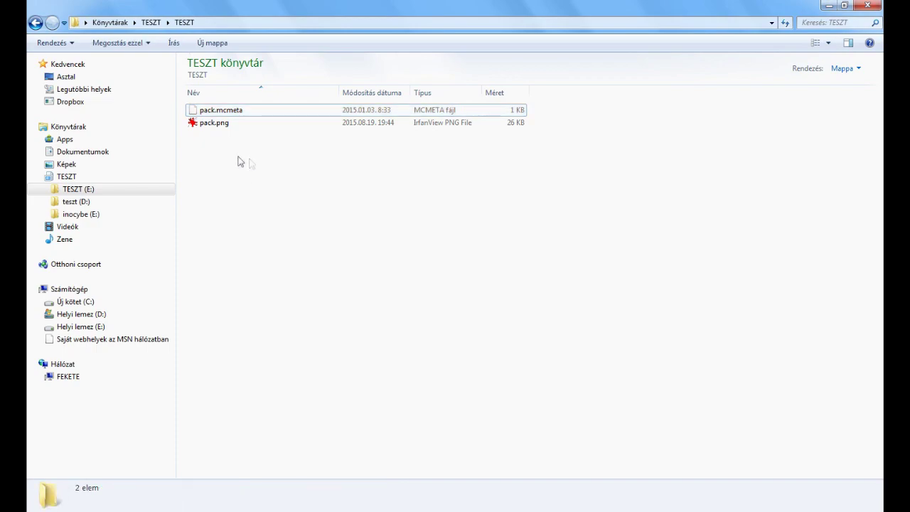
# Step: Create a folder named assets in the TESZT folder and open it
pyautogui.click(222, 42)
pyautogui.write('assets')
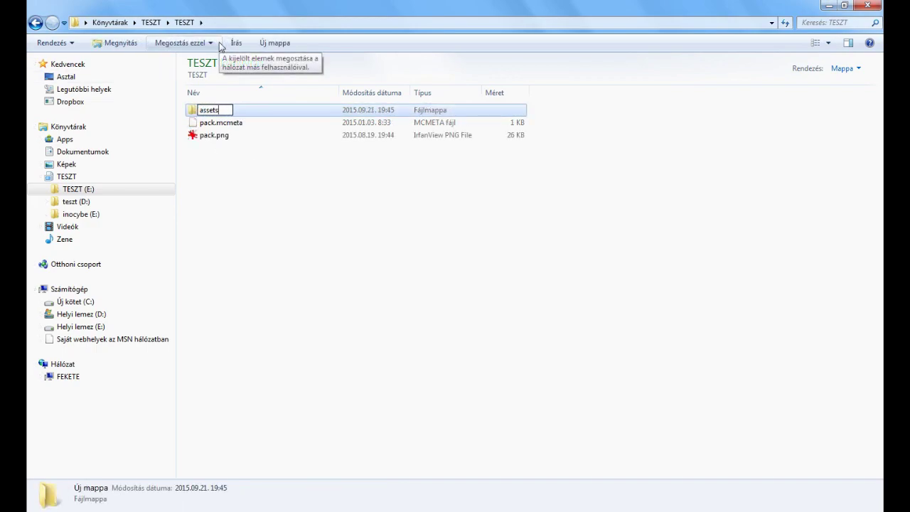
pyautogui.press('Return')
pyautogui.press('Return')
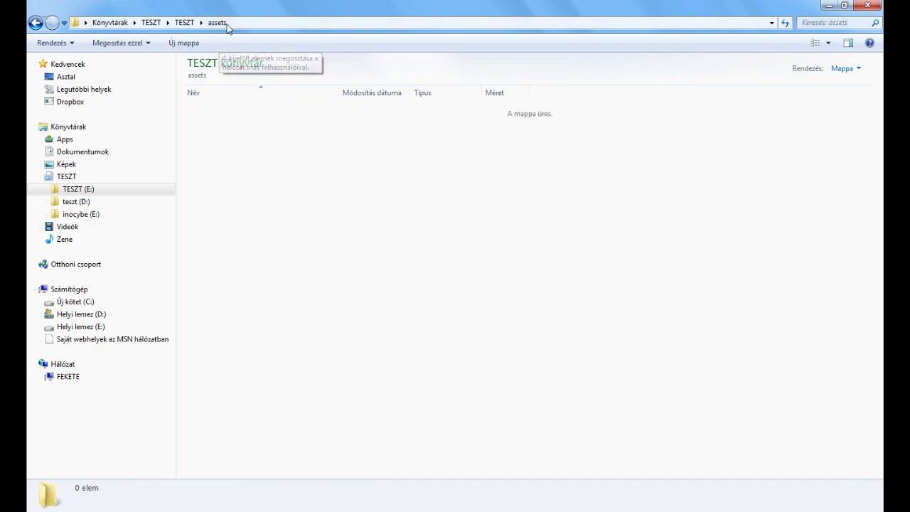
# Step: Create a folder named minecraft inside assets and open it
pyautogui.click(183, 44)
pyautogui.write('m')
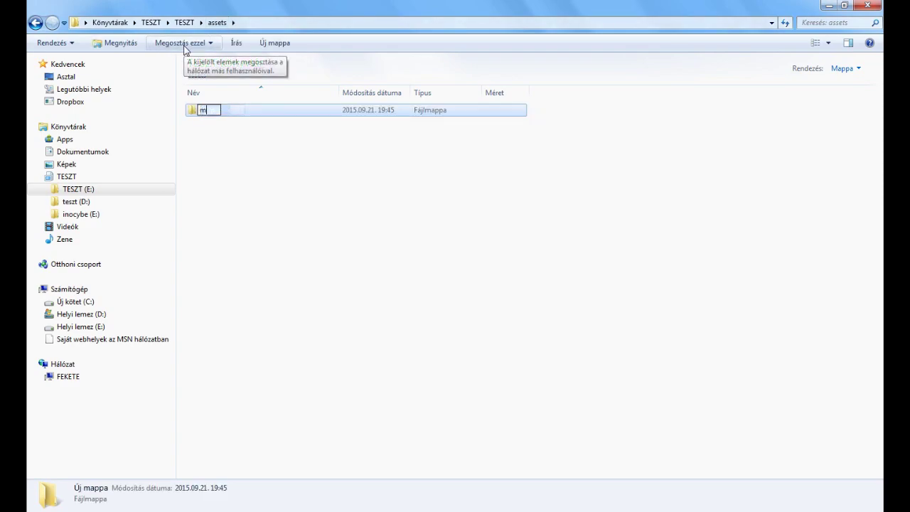
pyautogui.write('inecraft')
pyautogui.press('Return')
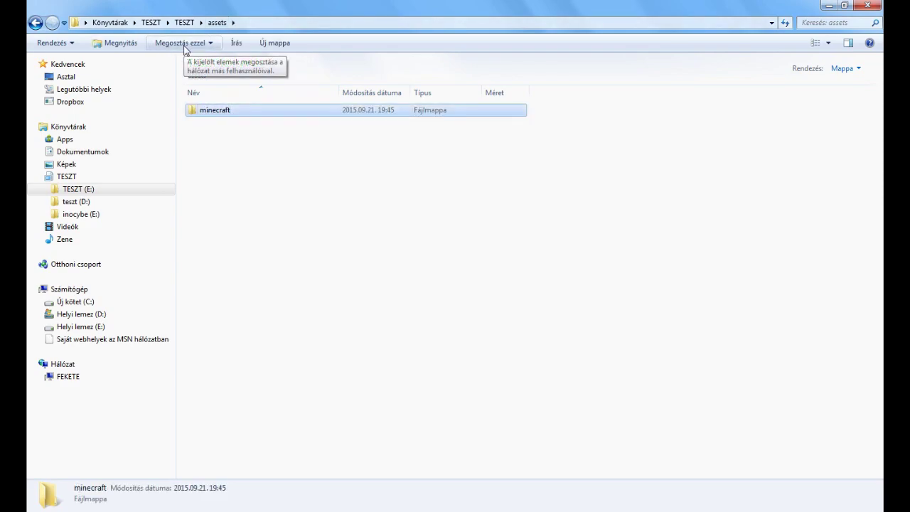
pyautogui.press('Return')
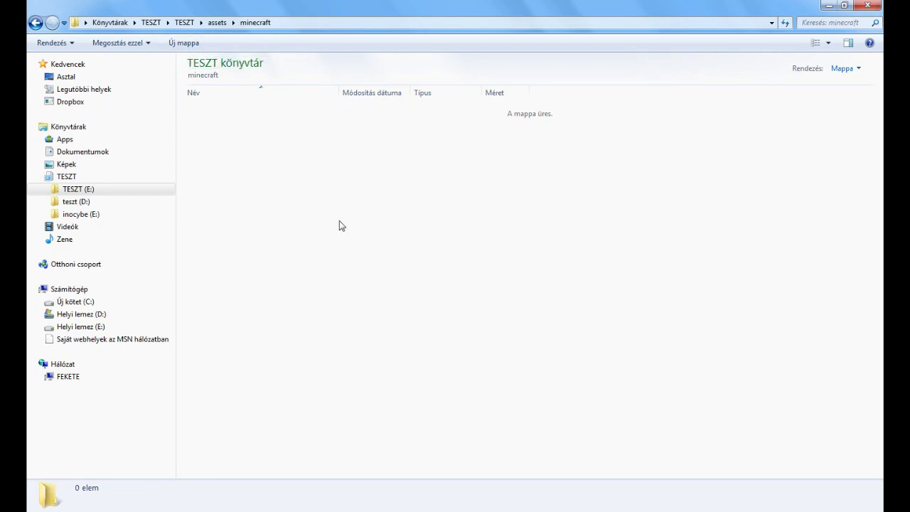
# Step: Create two folders named blockstates and models inside the minecraft folder
pyautogui.click(182, 42)
pyautogui.write('blo')
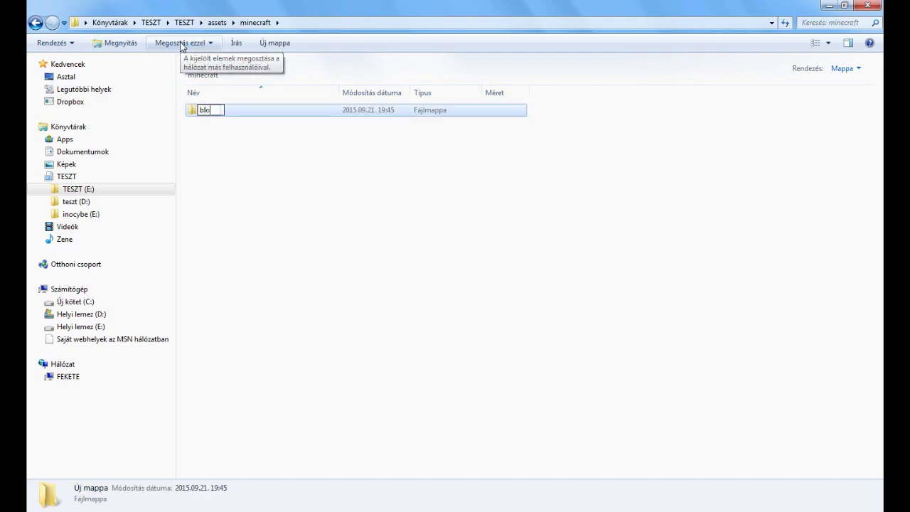
pyautogui.write('ckstates')
pyautogui.press('Return')
pyautogui.click(275, 44)
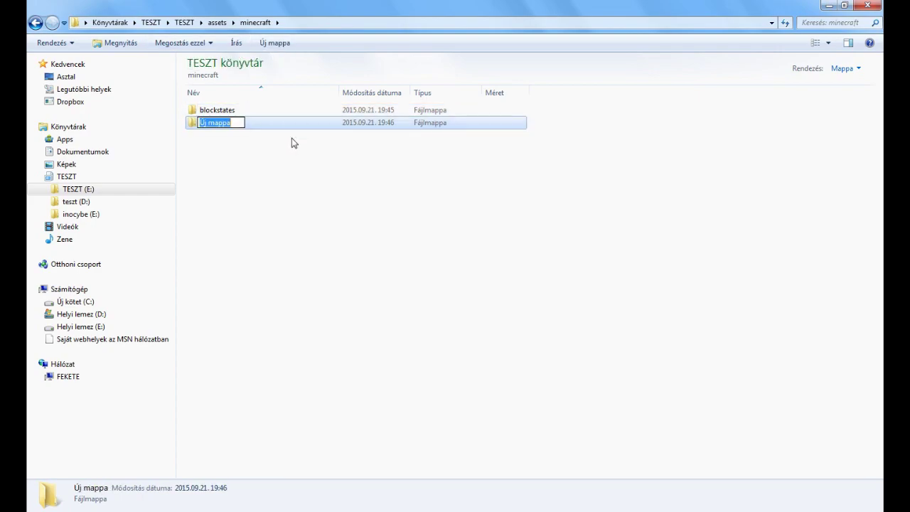
pyautogui.write('models')
pyautogui.press('Return')
# Step: Add a folder named sounds alongside blockstates and models
pyautogui.click(275, 44)
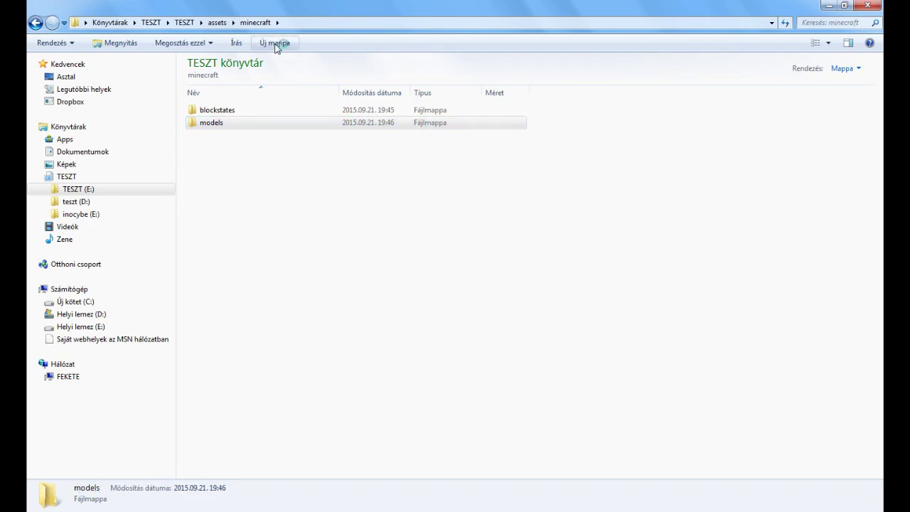
pyautogui.write('sounds')
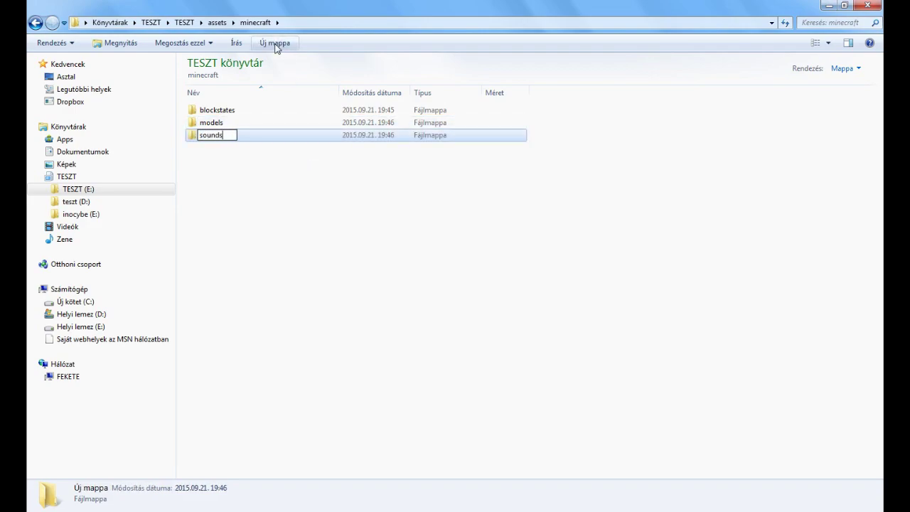
pyautogui.press('Return')
pyautogui.click(248, 217)
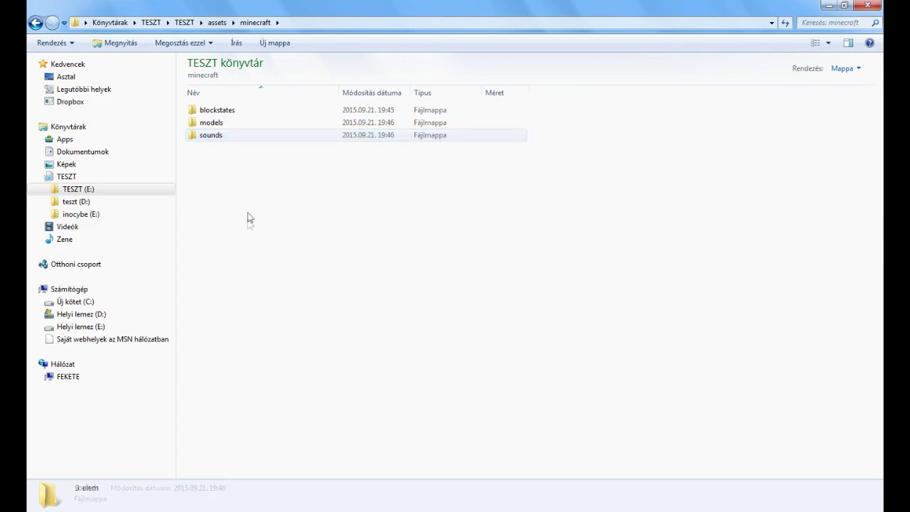
# Step: Create a folder named random inside the sounds folder and open it
pyautogui.doubleClick(222, 134)
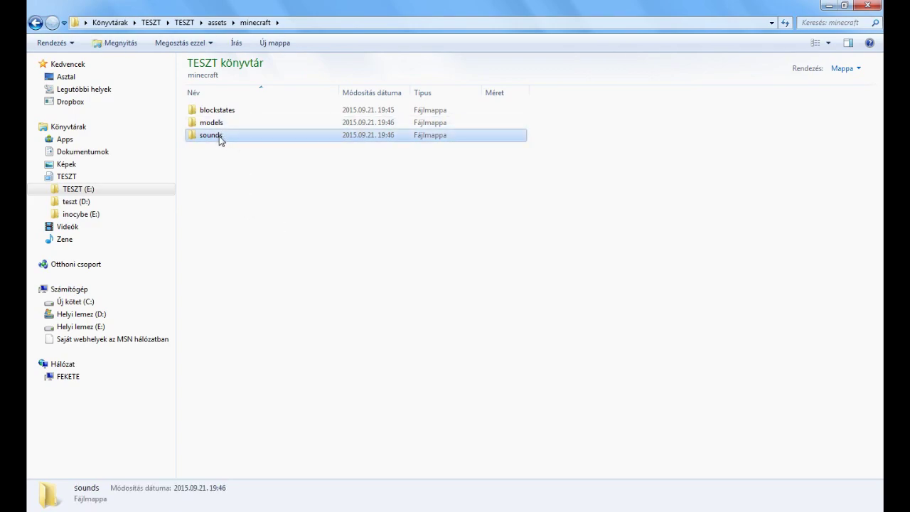
pyautogui.click(196, 43)
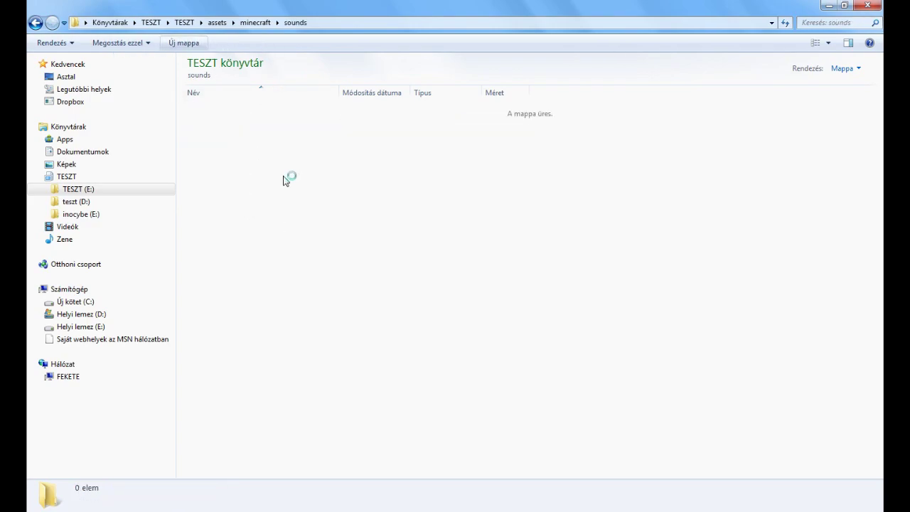
pyautogui.write('reco')
pyautogui.press('BackSpace')
pyautogui.press('BackSpace')
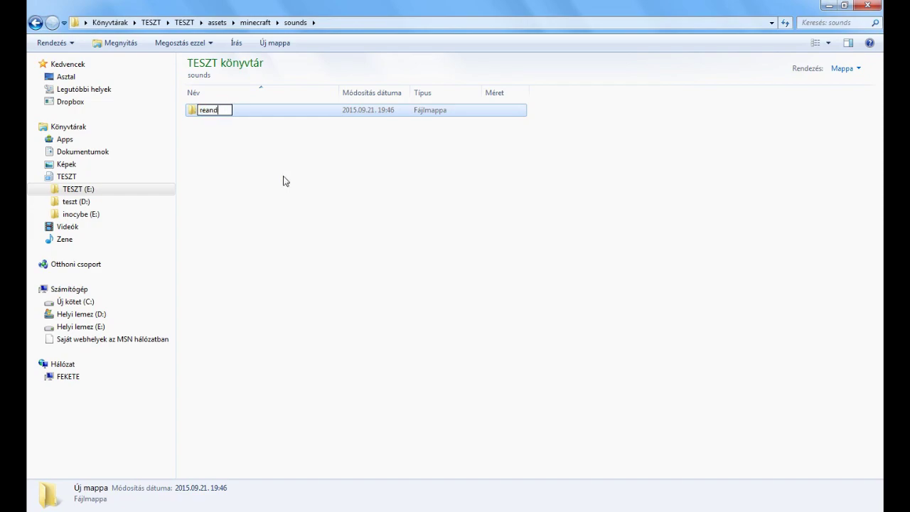
pyautogui.press('BackSpace')
pyautogui.write('andom')
pyautogui.press('Return')
pyautogui.press('Return')
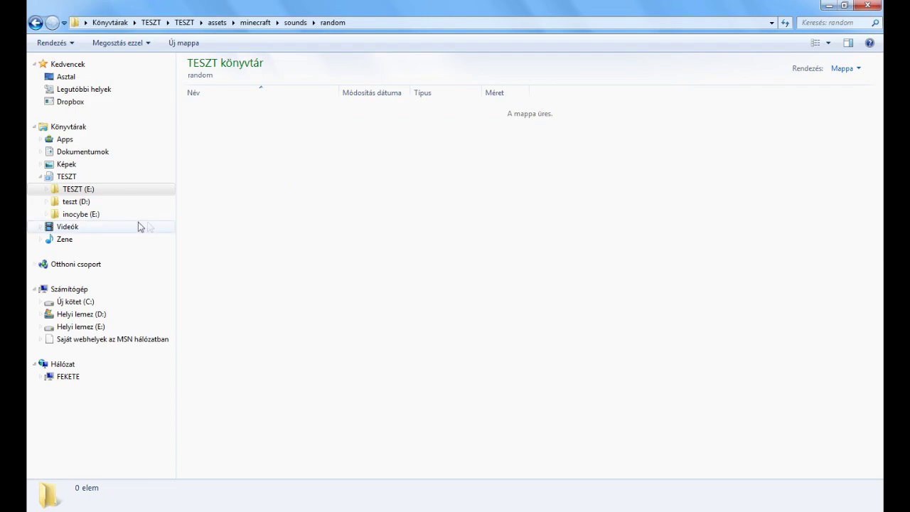
# Step: Go to the inocybe pack's assets\minecraft\sounds\random folder
pyautogui.click(69, 216)
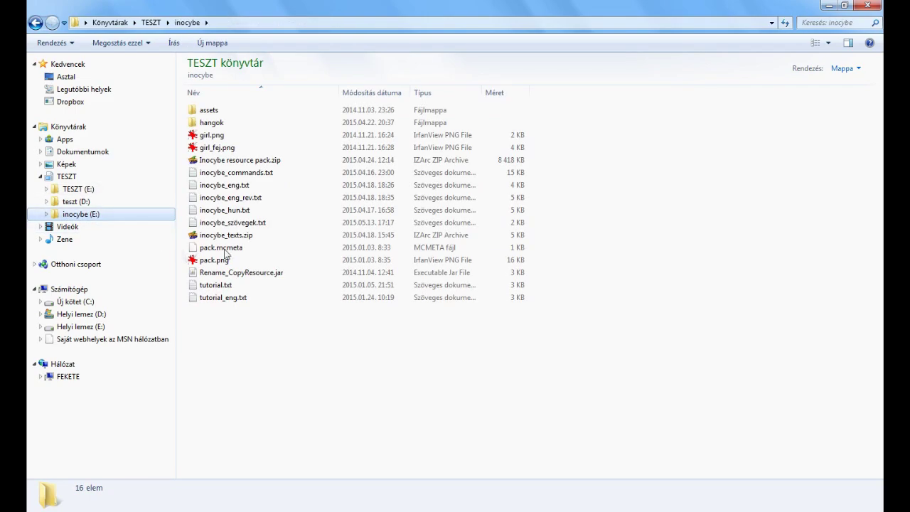
pyautogui.doubleClick(202, 110)
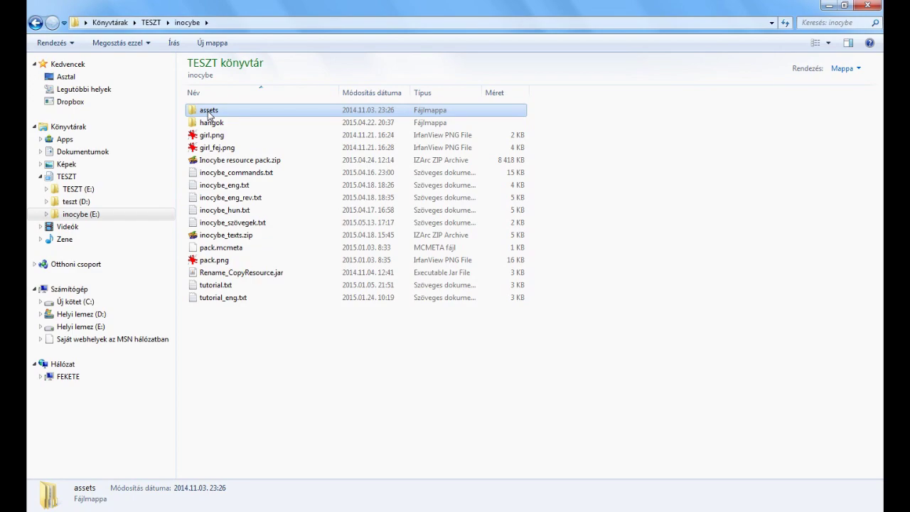
pyautogui.doubleClick(214, 112)
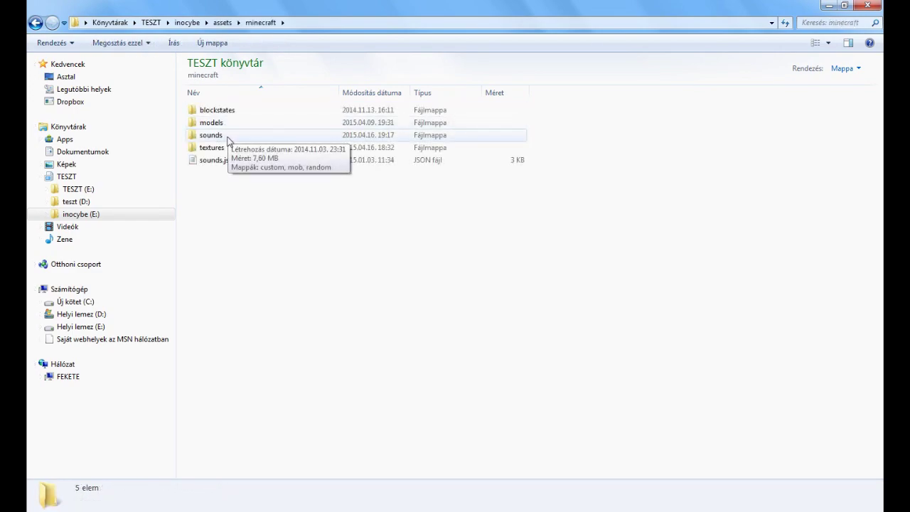
pyautogui.doubleClick(213, 135)
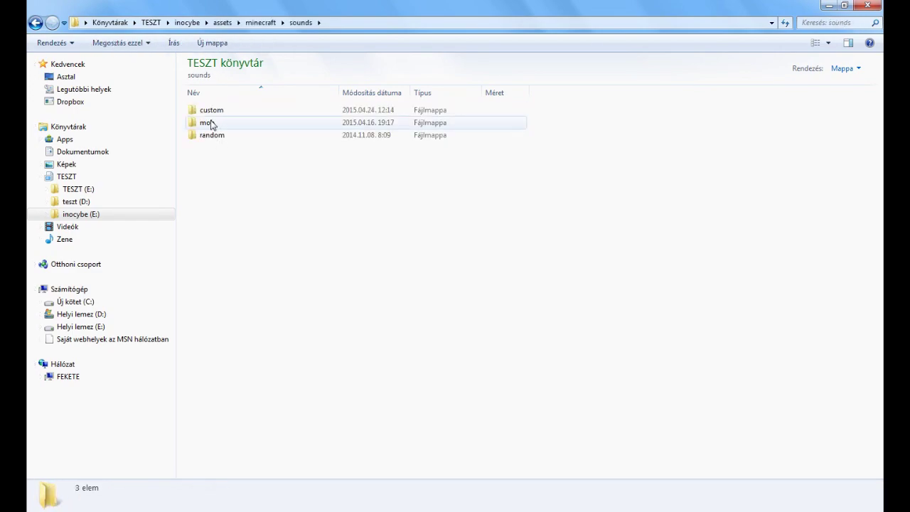
pyautogui.doubleClick(217, 138)
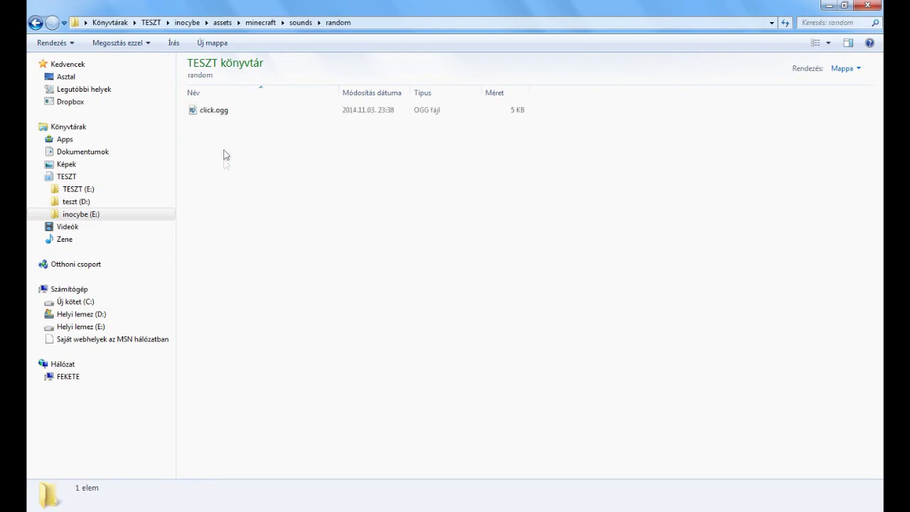
# Step: Play the click.ogg sound file, and close the media player
pyautogui.click(216, 110)
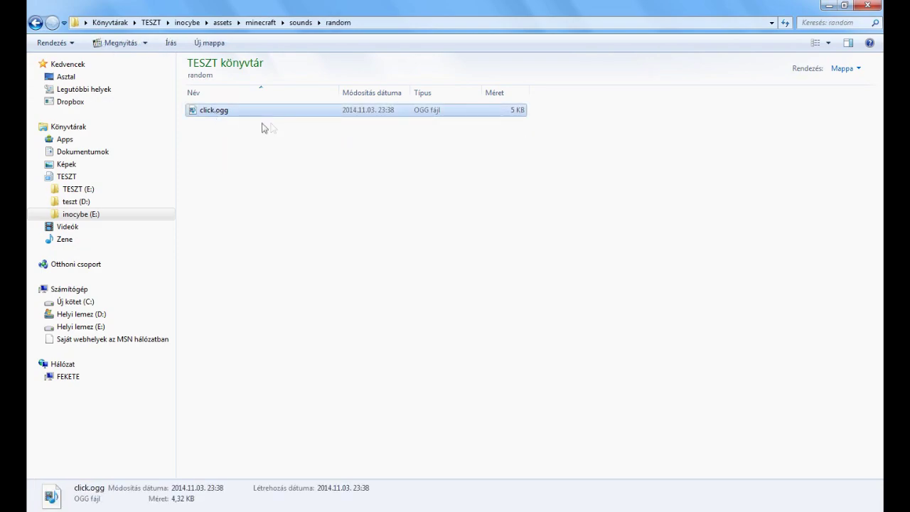
pyautogui.doubleClick(221, 111)
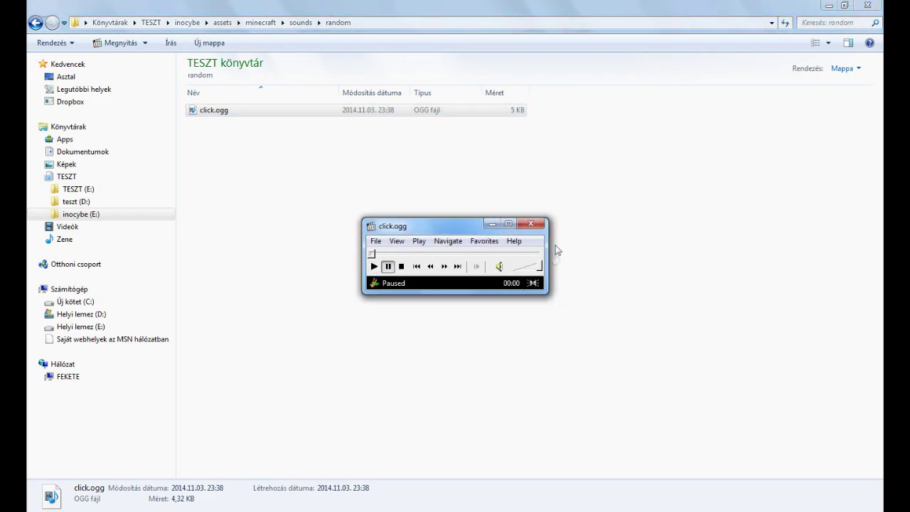
pyautogui.click(530, 223)
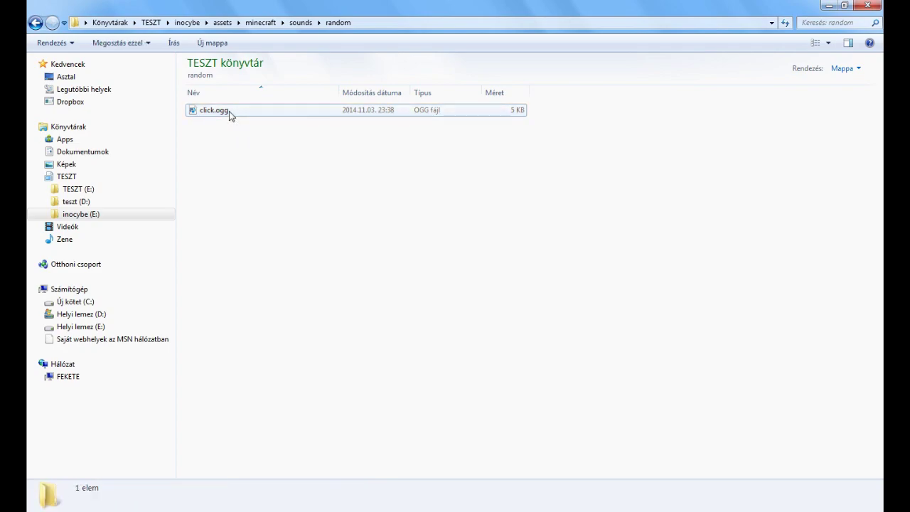
# Step: Copy click.ogg from the inocybe pack into the TESZT pack's assets\minecraft\sounds\random folder
pyautogui.click(229, 112)
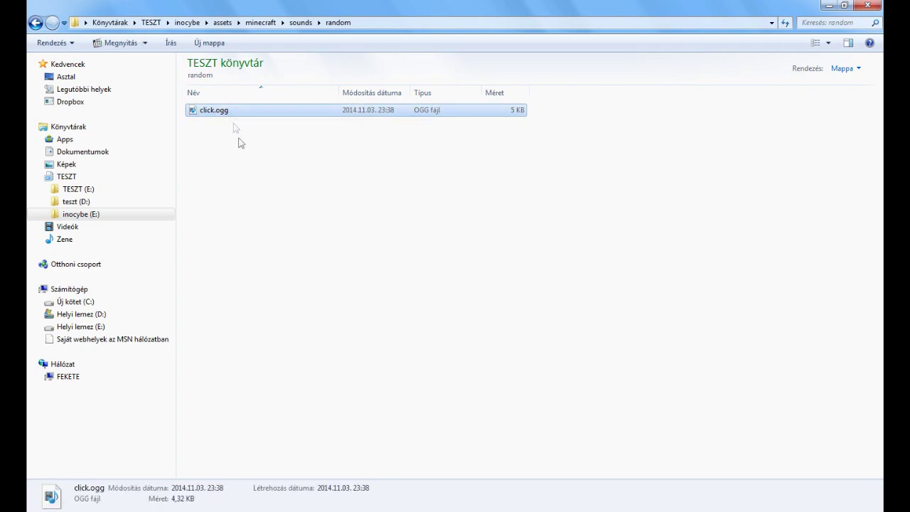
pyautogui.click(82, 189)
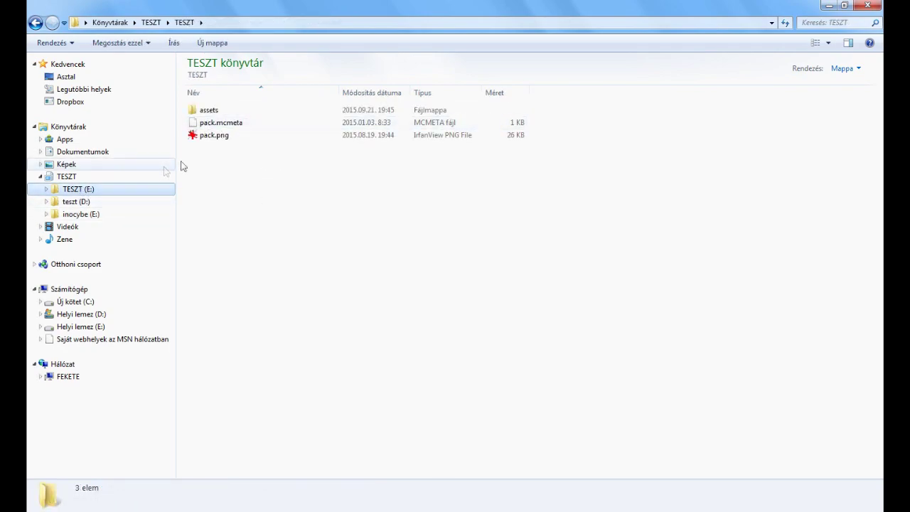
pyautogui.doubleClick(206, 111)
pyautogui.doubleClick(206, 111)
pyautogui.doubleClick(226, 140)
pyautogui.doubleClick(212, 112)
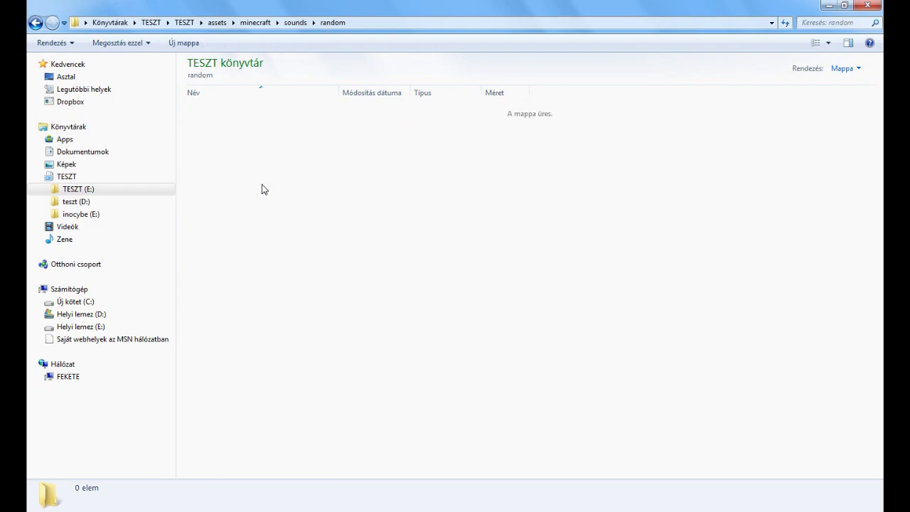
pyautogui.hotkey('ctrl', 'v')
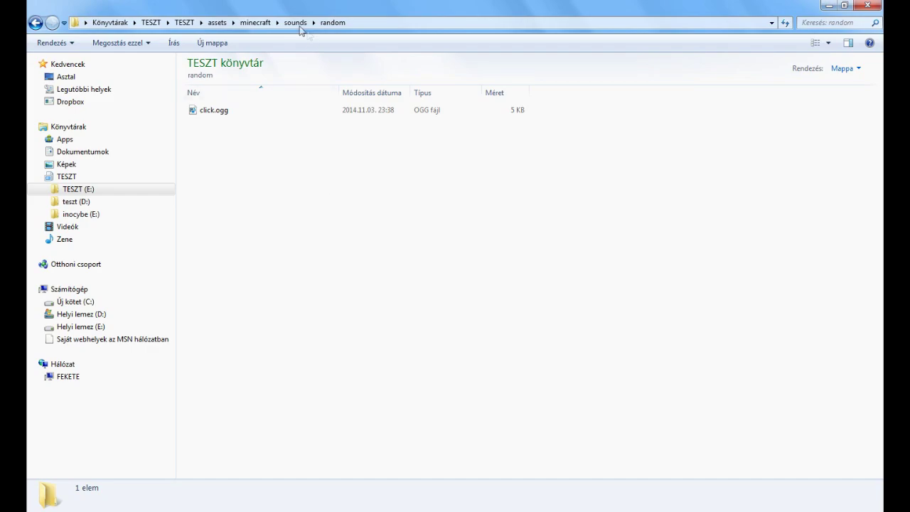
# Step: Return to the TESZT pack's minecraft folder and open its blockstates subfolder
pyautogui.click(247, 22)
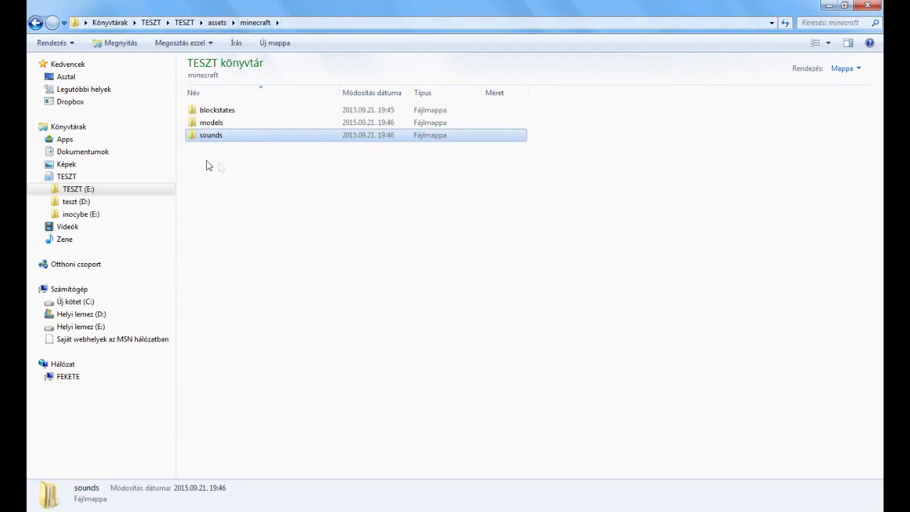
pyautogui.click(208, 155)
pyautogui.doubleClick(234, 112)
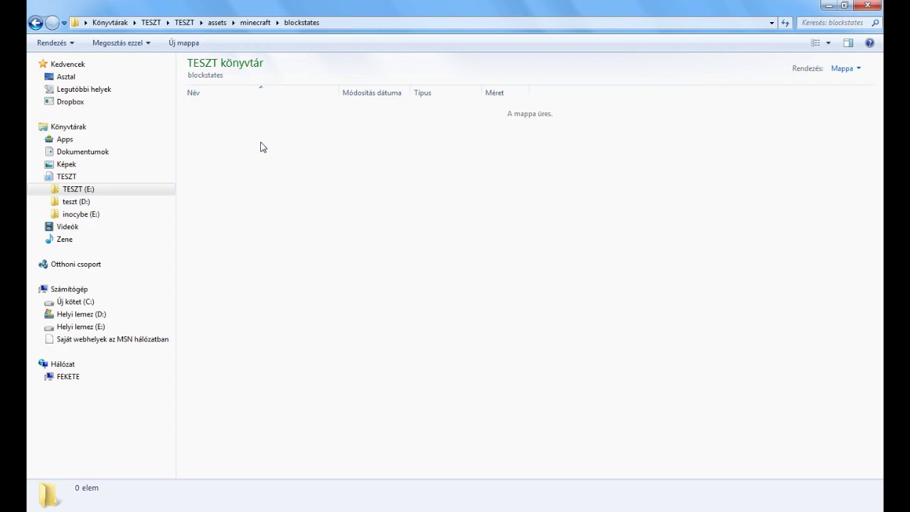
pyautogui.click(183, 43)
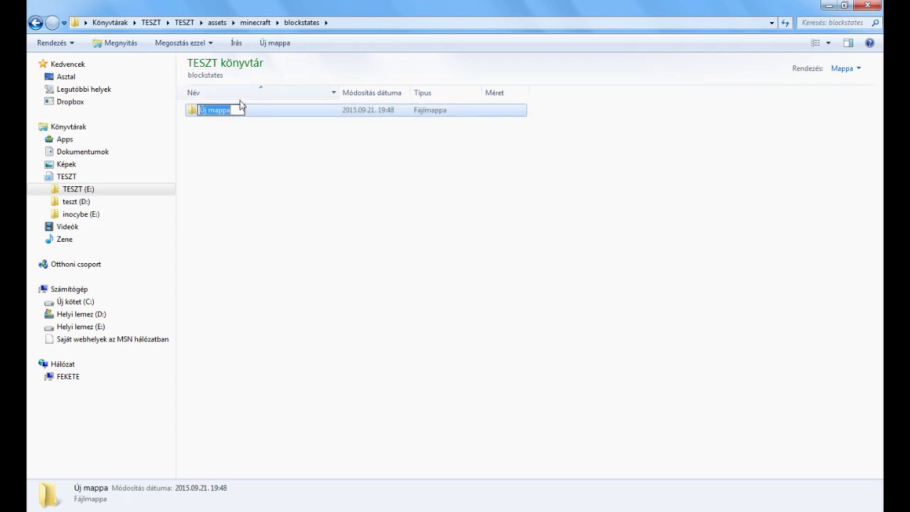
pyautogui.press('Return')
pyautogui.hotkey('shift', 'Delete')
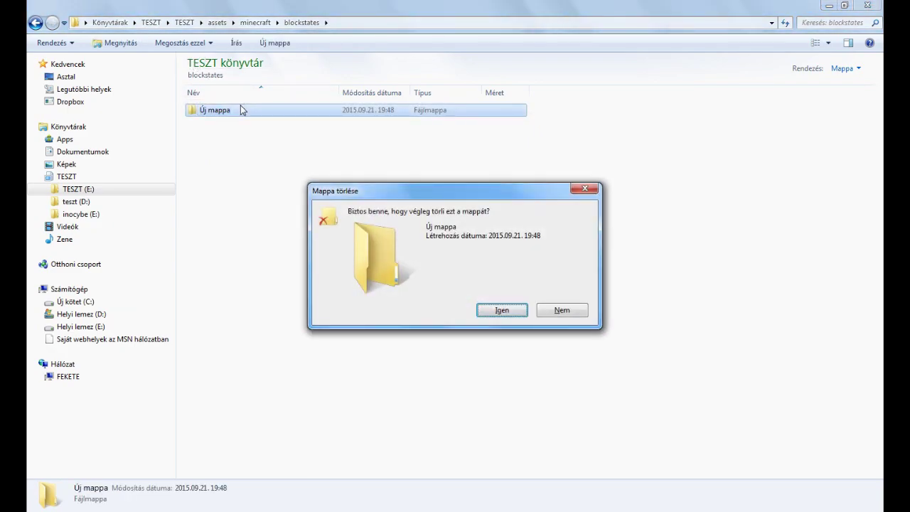
pyautogui.press('Return')
# Step: Create a new text document in the blockstates folder and name it stone_pressure_plate.json, accepting the extension change
pyautogui.rightClick(230, 142)
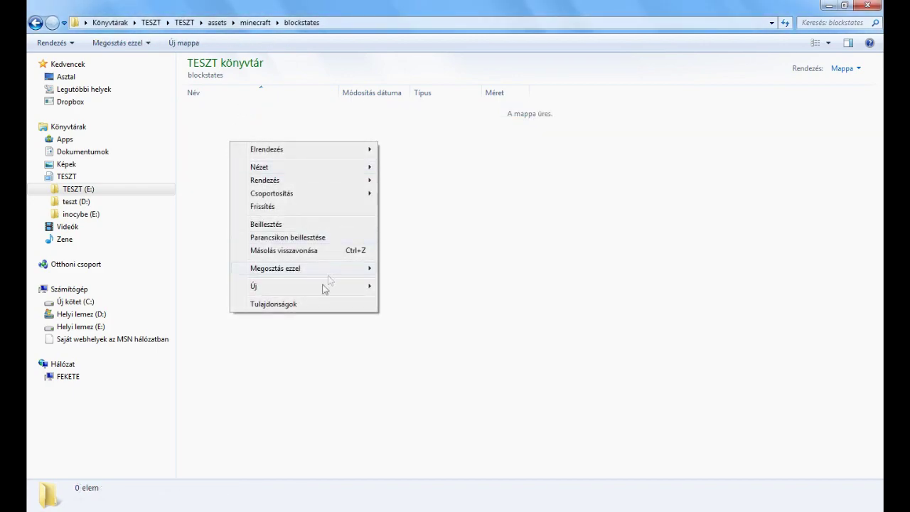
pyautogui.moveTo(321, 287)
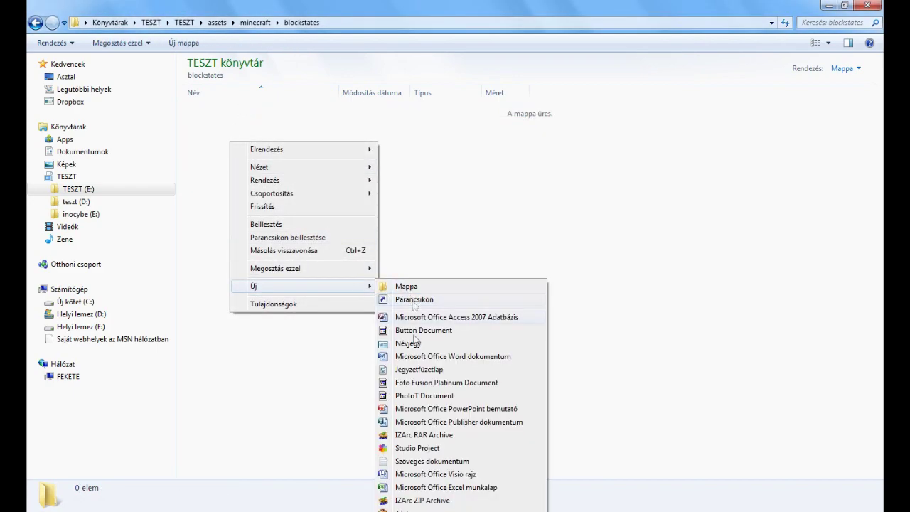
pyautogui.click(432, 460)
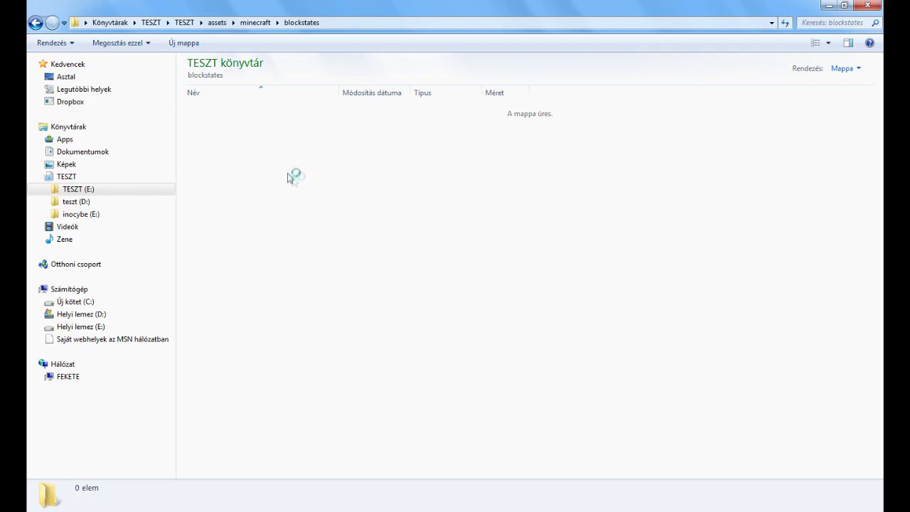
pyautogui.hotkey('ctrl', 'a')
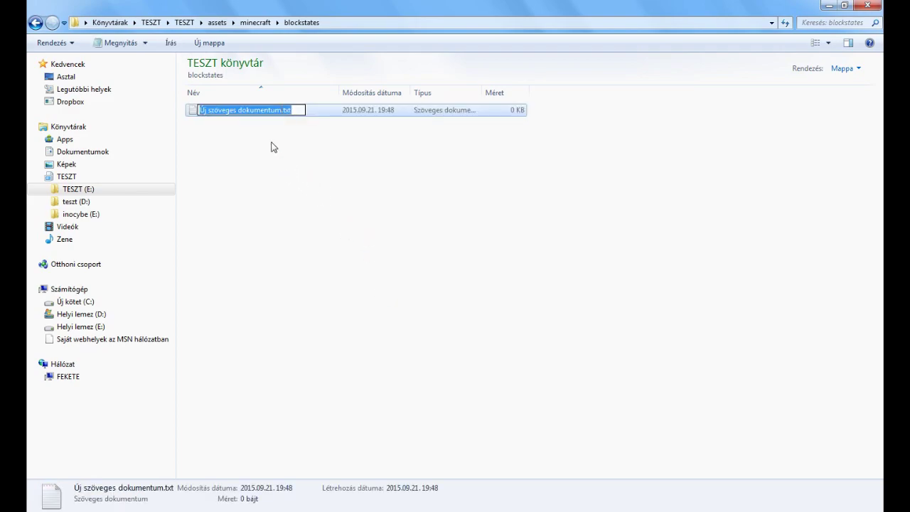
pyautogui.write('stone_pressure_plate')
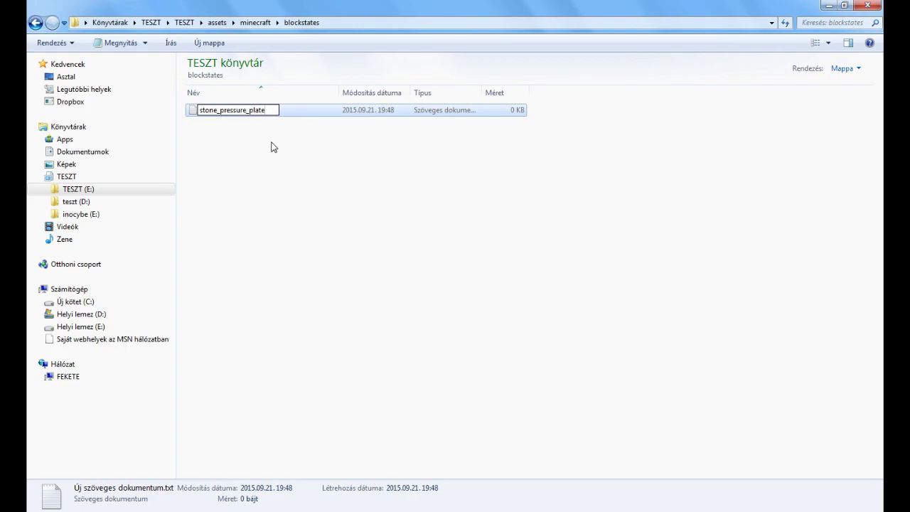
pyautogui.write('.json')
pyautogui.press('Return')
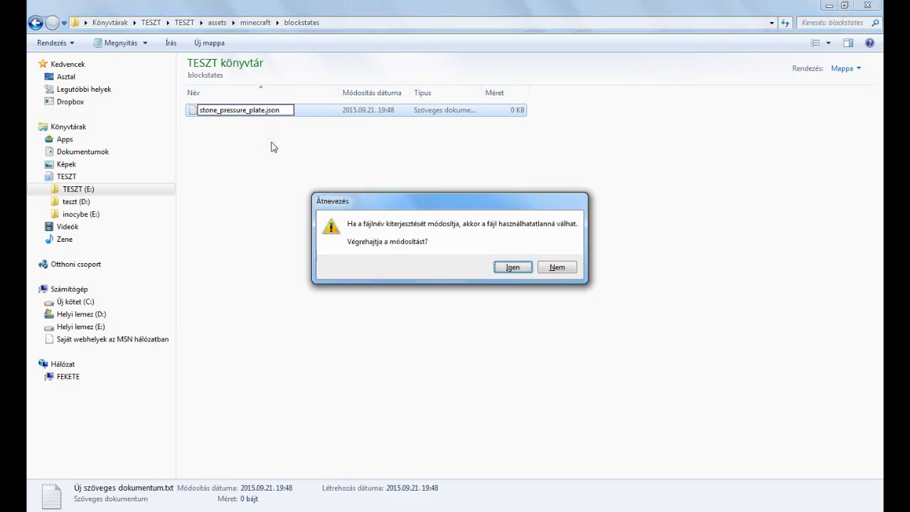
pyautogui.press('Return')
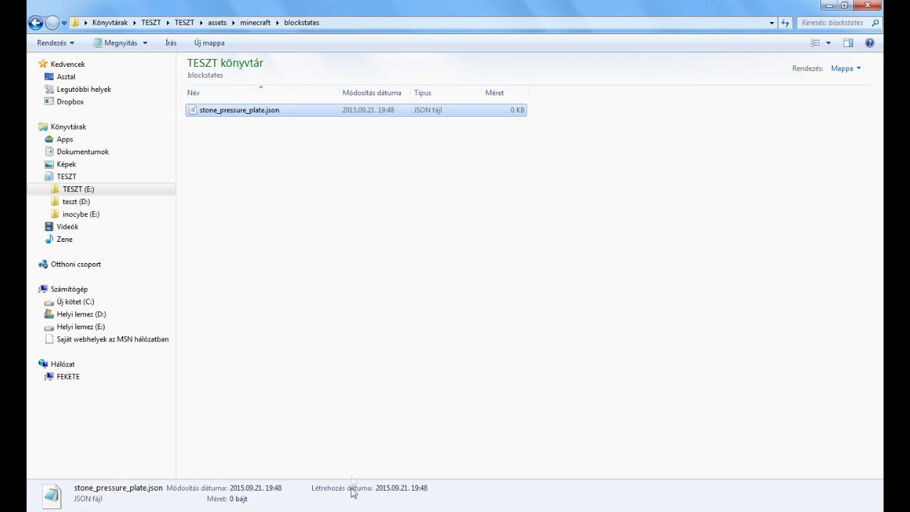
# Step: Copy the entire variants code from the inocybe pack's stone_pressure_plate.json in Notepad++ into the new, empty stone_pressure_plate.json opened in Notepad
pyautogui.moveTo(336, 511)
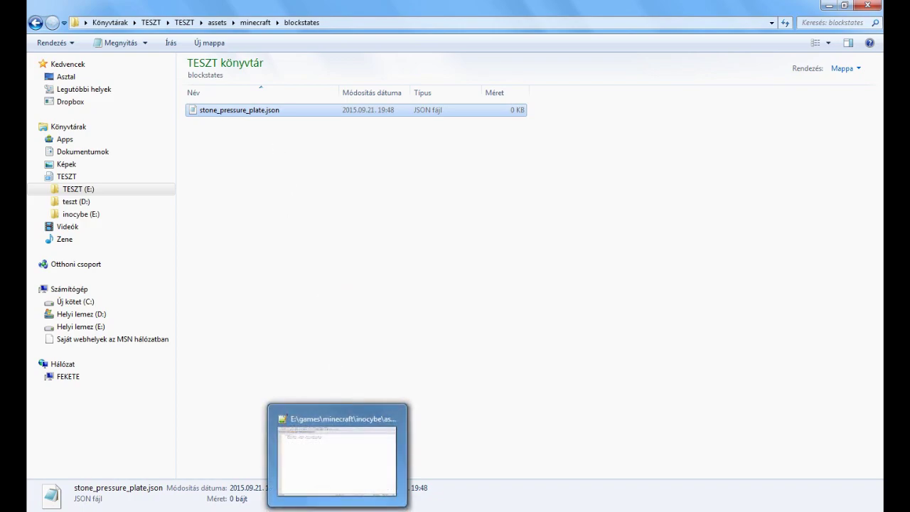
pyautogui.click(337, 448)
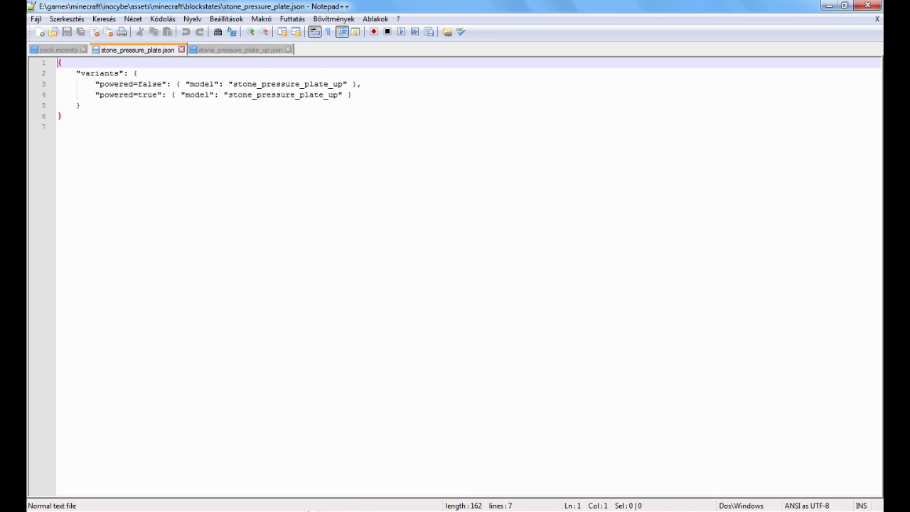
pyautogui.hotkey('alt', 'Tab')
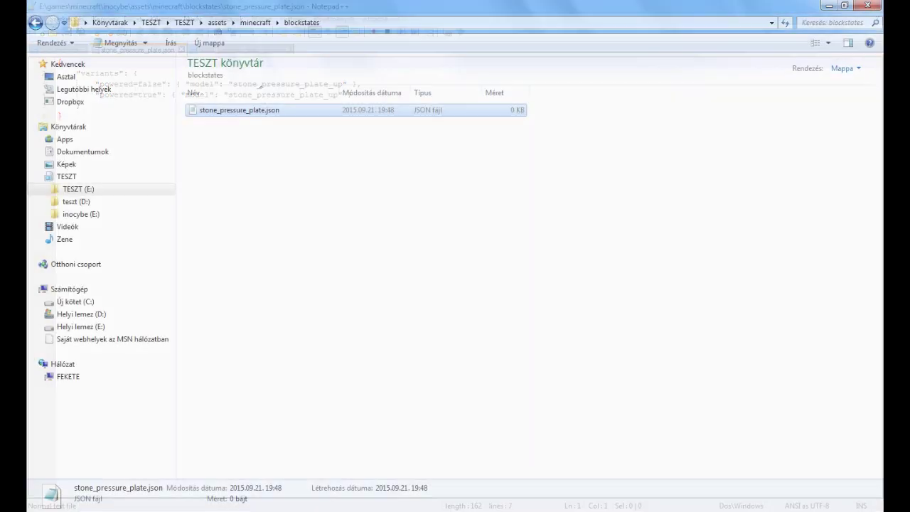
pyautogui.click(293, 195)
pyautogui.doubleClick(266, 112)
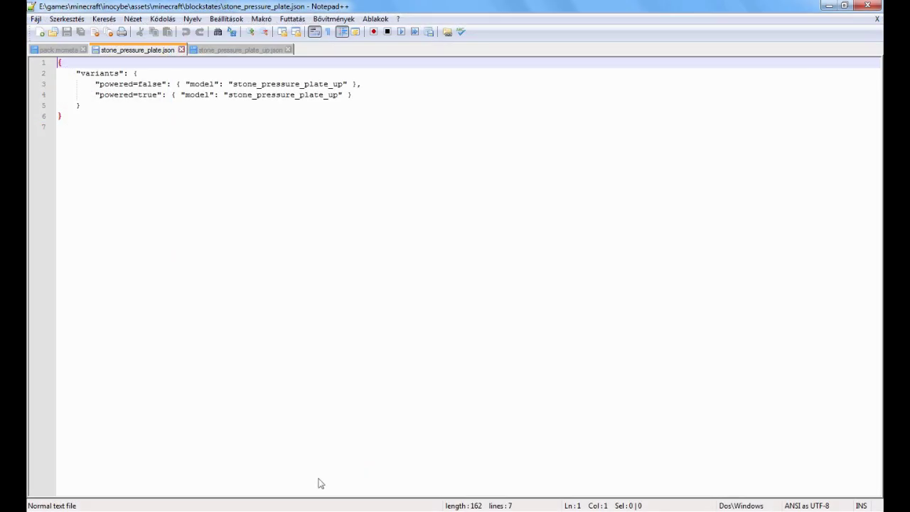
pyautogui.moveTo(71, 116); pyautogui.dragTo(57, 62)
pyautogui.hotkey('ctrl', 'c')
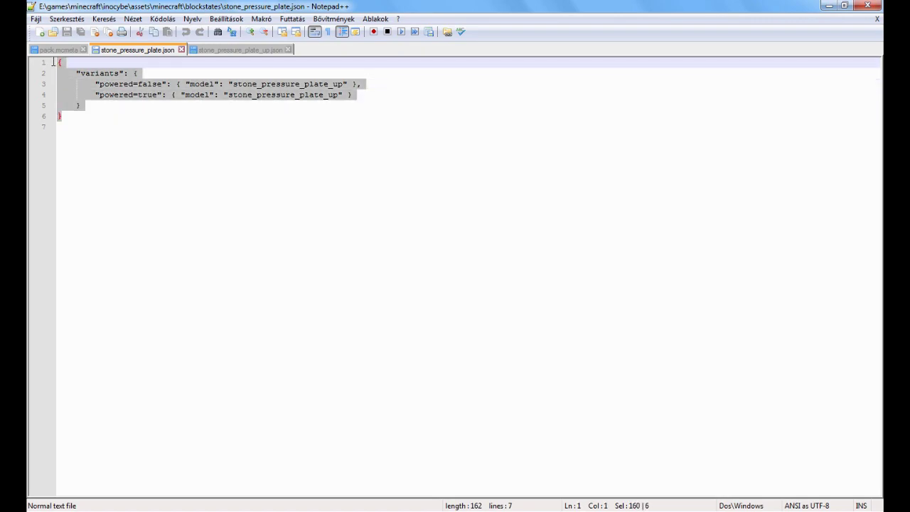
pyautogui.hotkey('alt', 'Tab')
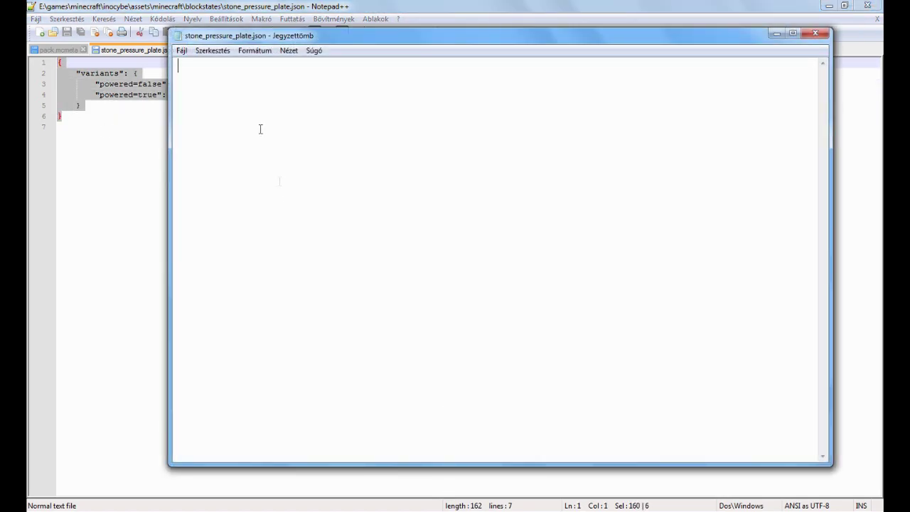
pyautogui.hotkey('ctrl', 'v')
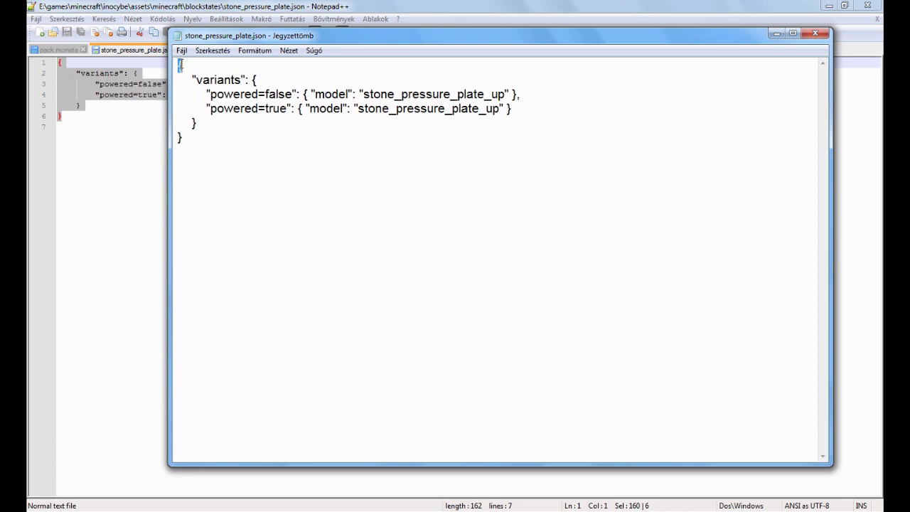
# Step: Examine the variants block, its powered=false and powered=true states, and the model name assigned to each
pyautogui.moveTo(192, 80); pyautogui.dragTo(246, 79)
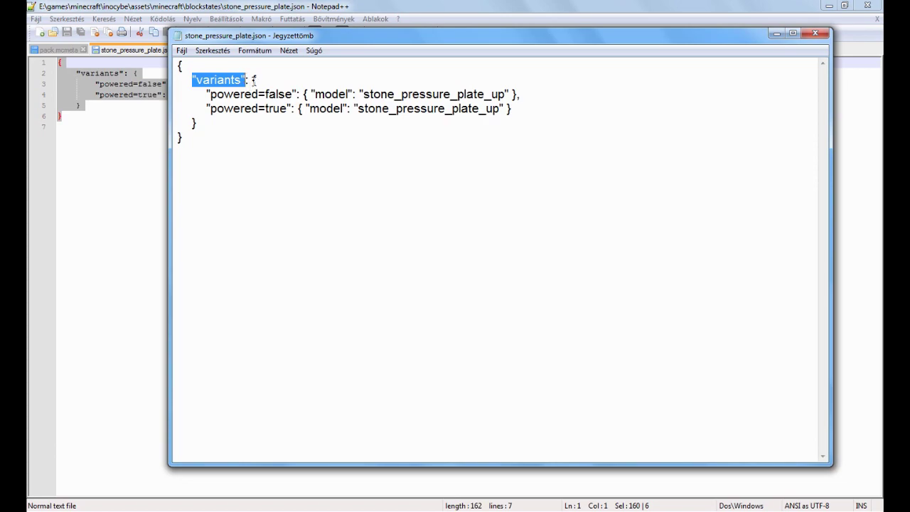
pyautogui.click(255, 80)
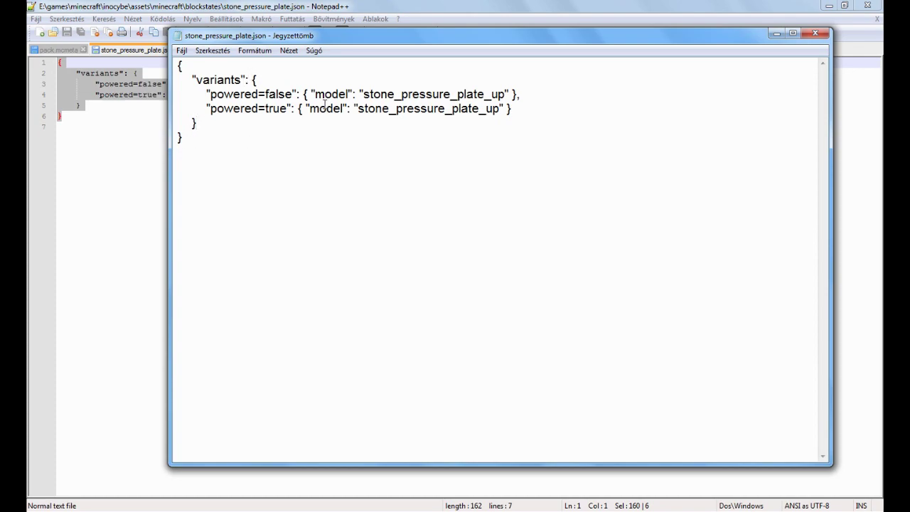
pyautogui.moveTo(225, 95); pyautogui.dragTo(290, 95)
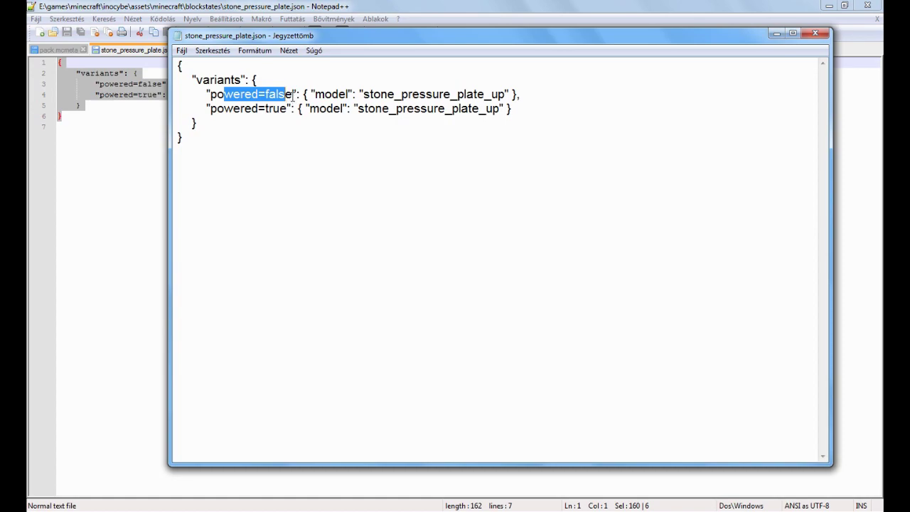
pyautogui.moveTo(225, 111); pyautogui.dragTo(291, 112)
pyautogui.click(300, 93)
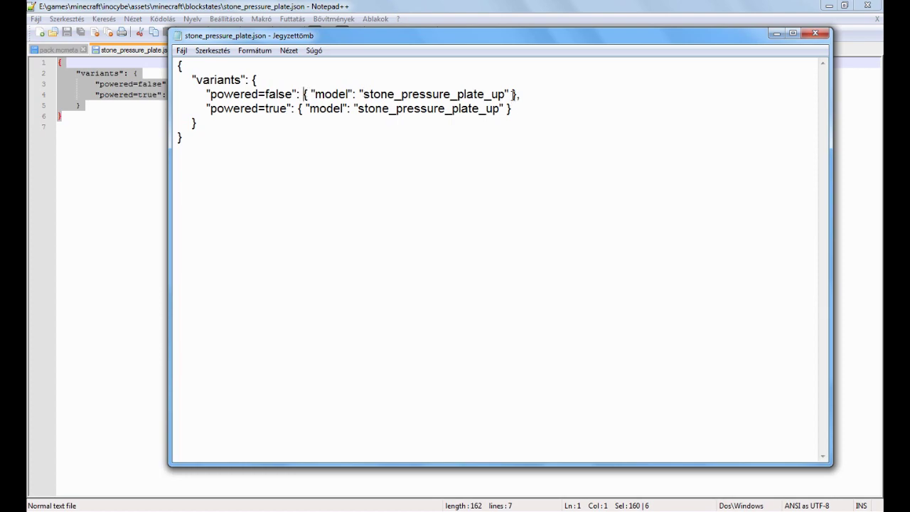
pyautogui.doubleClick(316, 94)
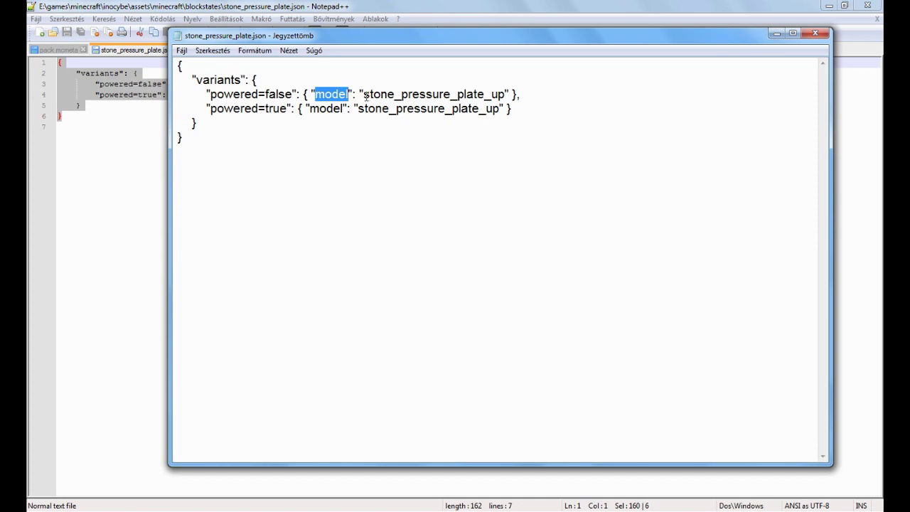
pyautogui.moveTo(364, 95); pyautogui.dragTo(504, 95)
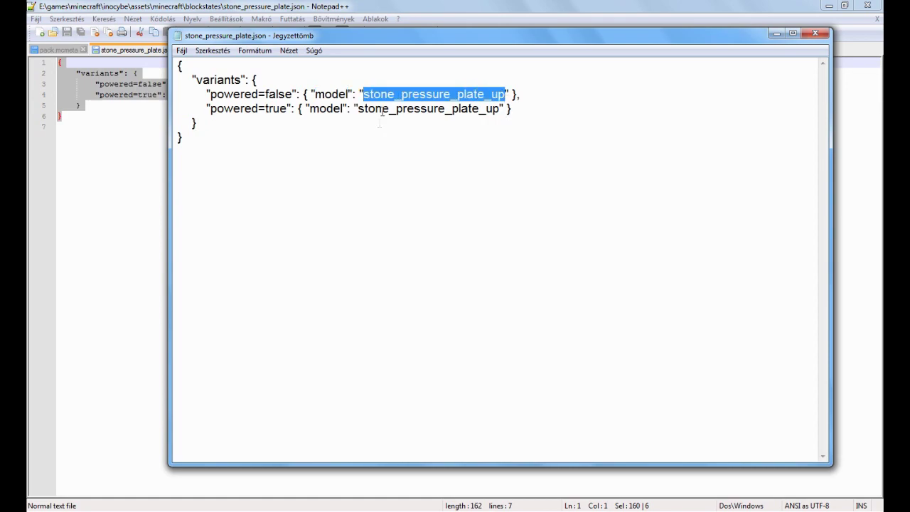
pyautogui.click(504, 95)
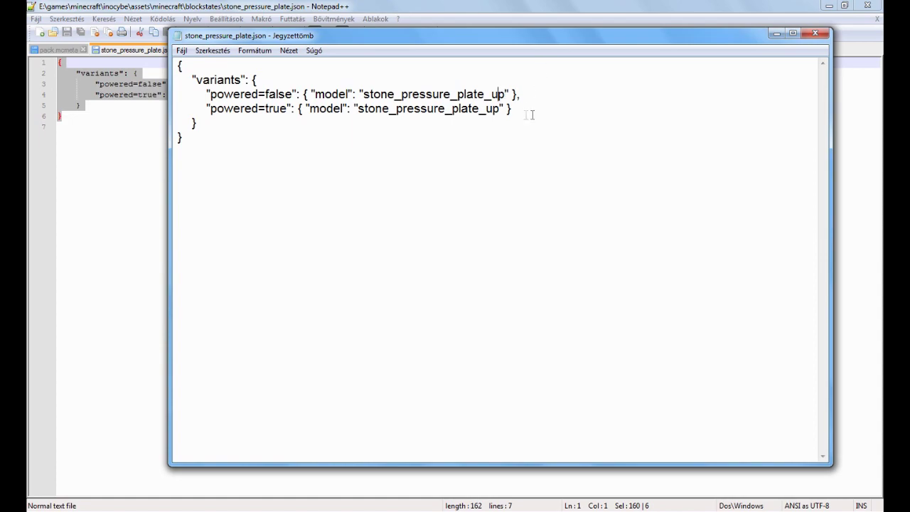
# Step: Close the stone_pressure_plate.json file and open the models folder of the TESZT pack
pyautogui.click(815, 33)
pyautogui.hotkey('alt', 'F4')
pyautogui.click(382, 199)
pyautogui.click(263, 23)
pyautogui.doubleClick(211, 122)
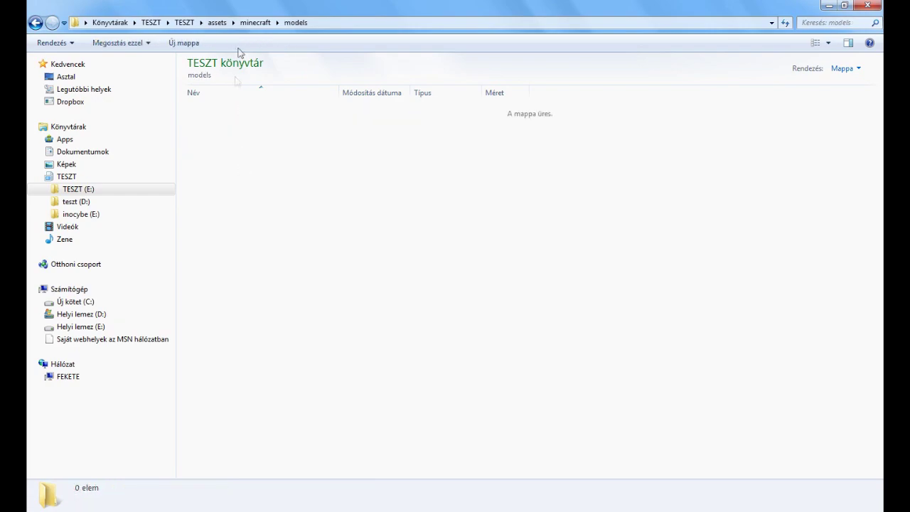
# Step: Create a folder named block inside the TESZT pack's models folder
pyautogui.click(193, 42)
pyautogui.write('block')
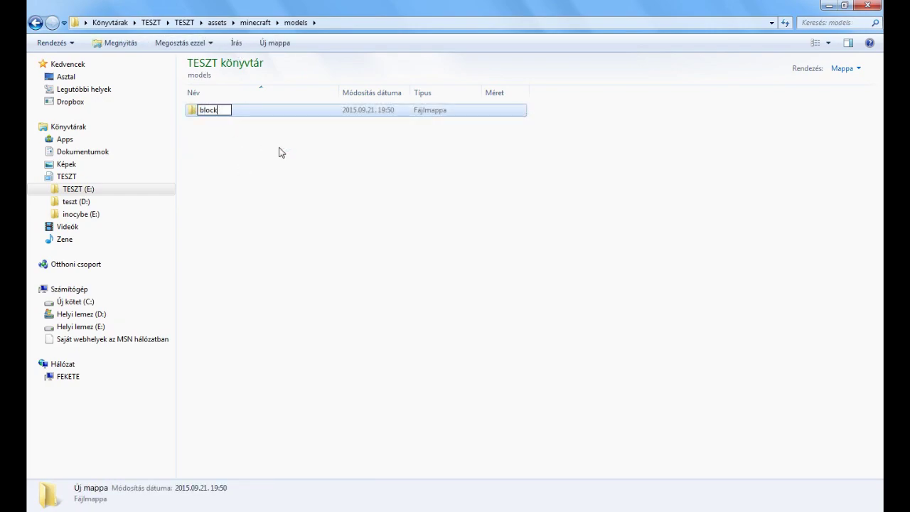
pyautogui.press('Return')
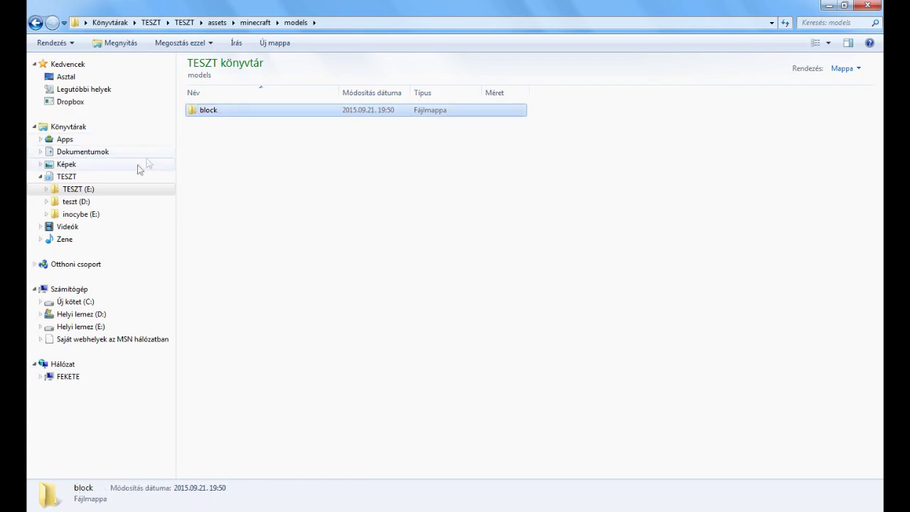
# Step: Look at the subfolders of the inocybe pack's assets\minecraft\models folder
pyautogui.click(83, 214)
pyautogui.doubleClick(211, 110)
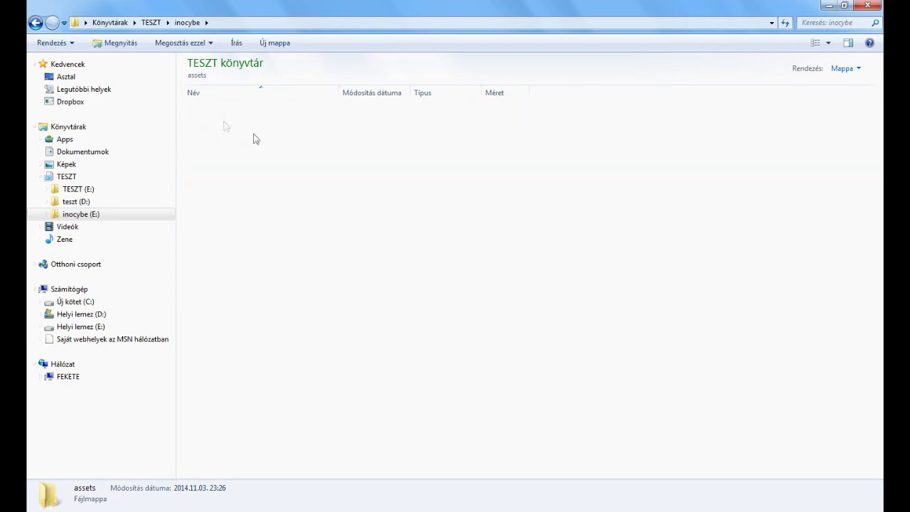
pyautogui.doubleClick(209, 112)
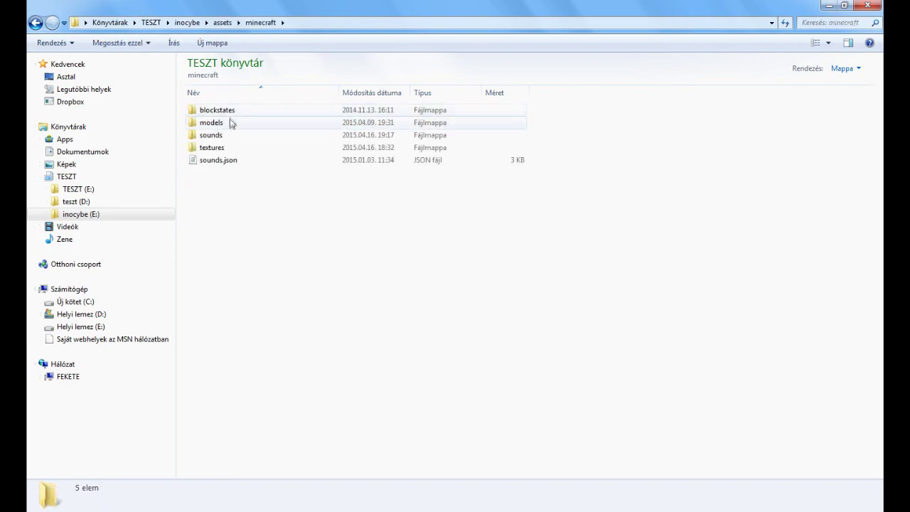
pyautogui.doubleClick(223, 123)
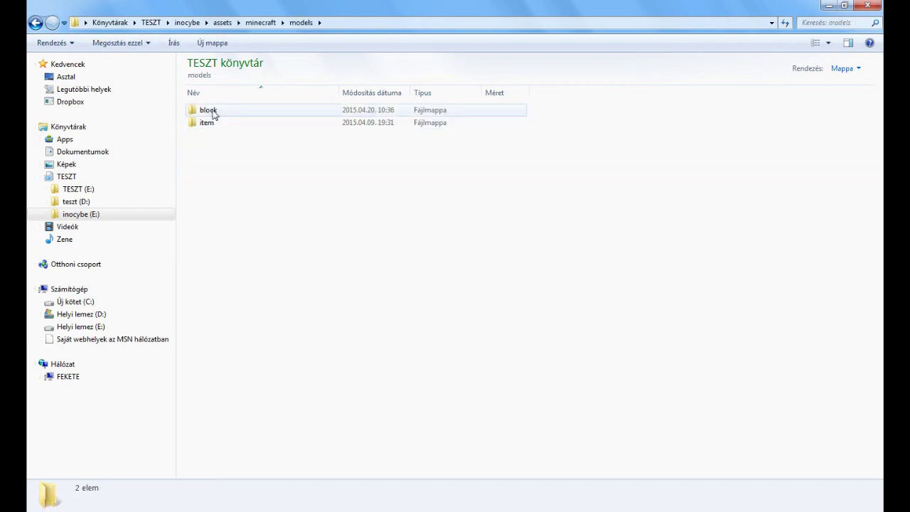
# Step: Return to the TESZT pack and open its assets\minecraft\models\block folder
pyautogui.click(92, 190)
pyautogui.doubleClick(216, 112)
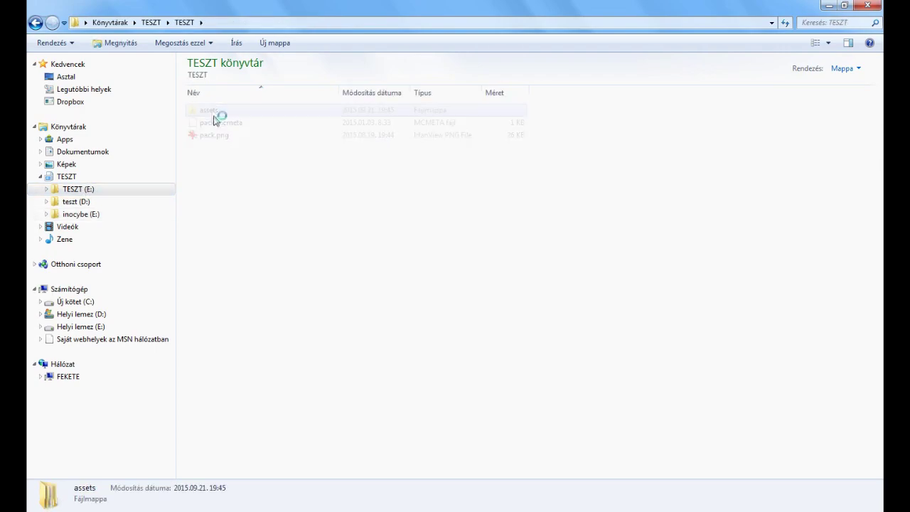
pyautogui.doubleClick(218, 113)
pyautogui.doubleClick(215, 122)
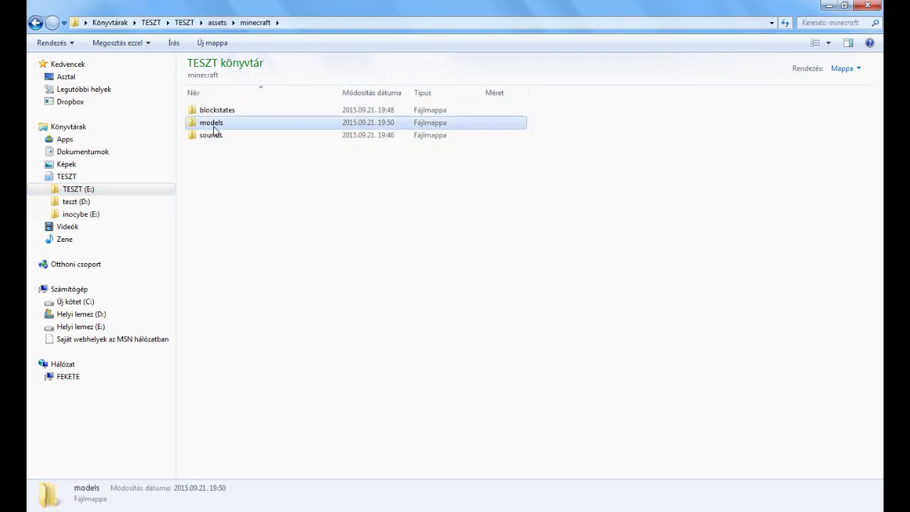
pyautogui.doubleClick(218, 108)
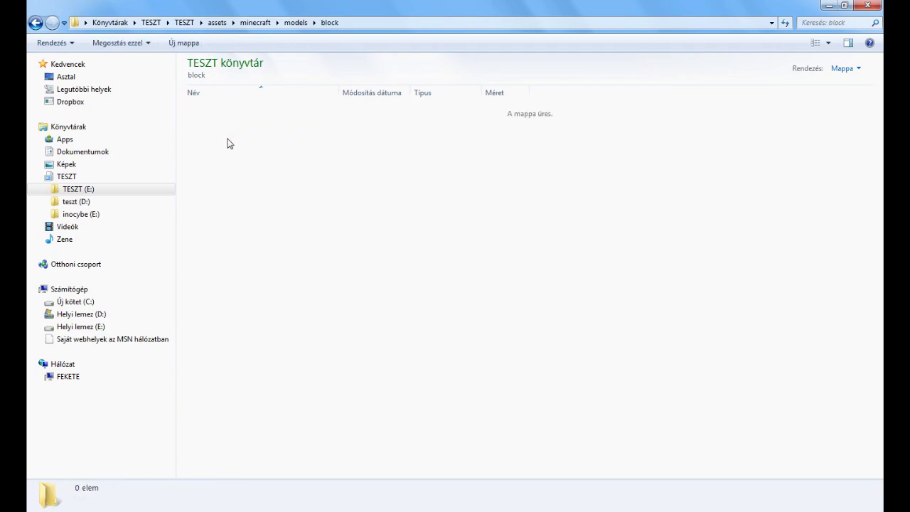
# Step: Create a new text document named stone_pressure_plate_up.txt in the block folder
pyautogui.rightClick(228, 140)
pyautogui.moveTo(315, 288)
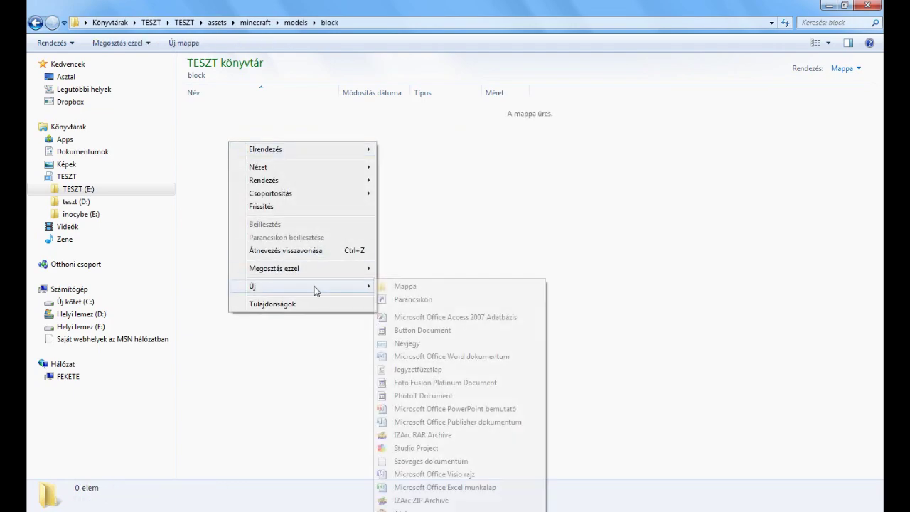
pyautogui.click(426, 461)
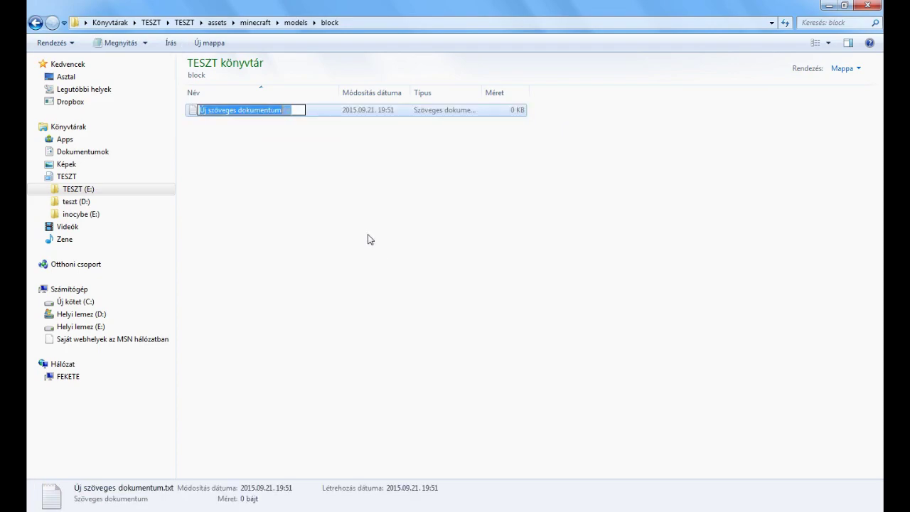
pyautogui.write('stone_')
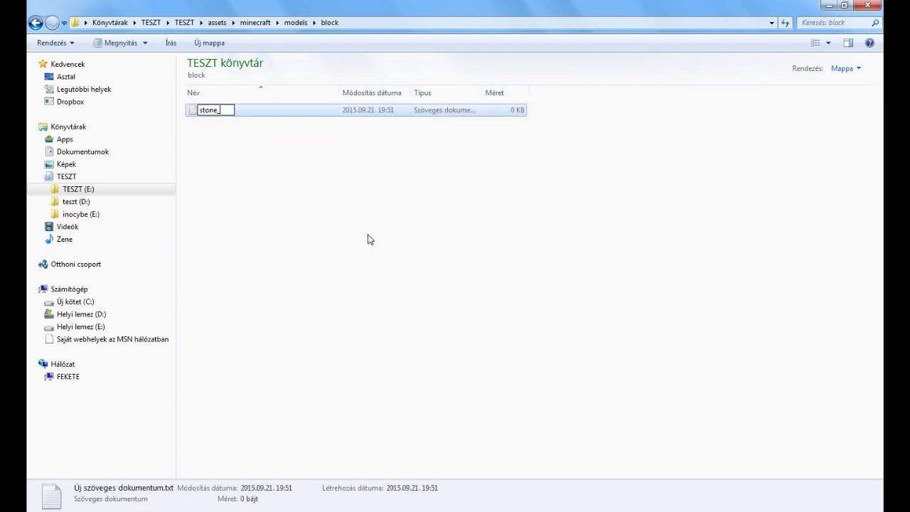
pyautogui.write('pressure_plate_u')
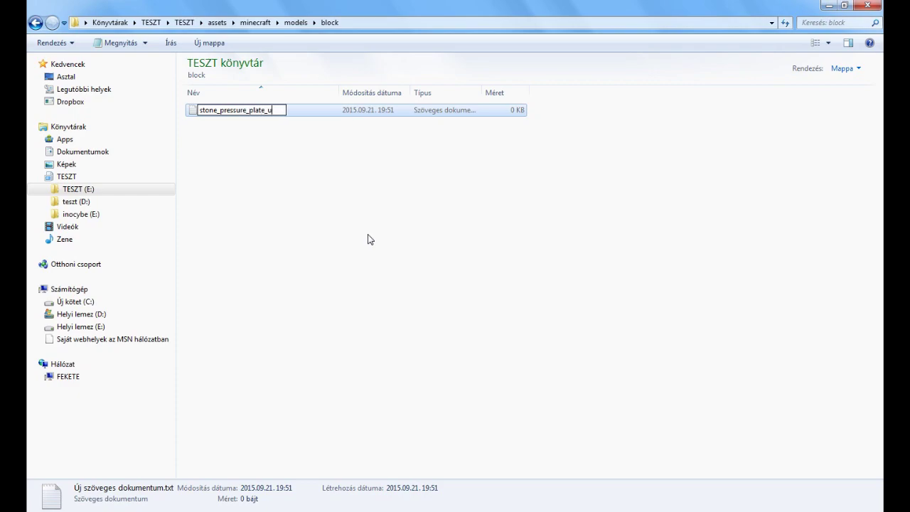
pyautogui.write('p.txt')
pyautogui.press('Return')
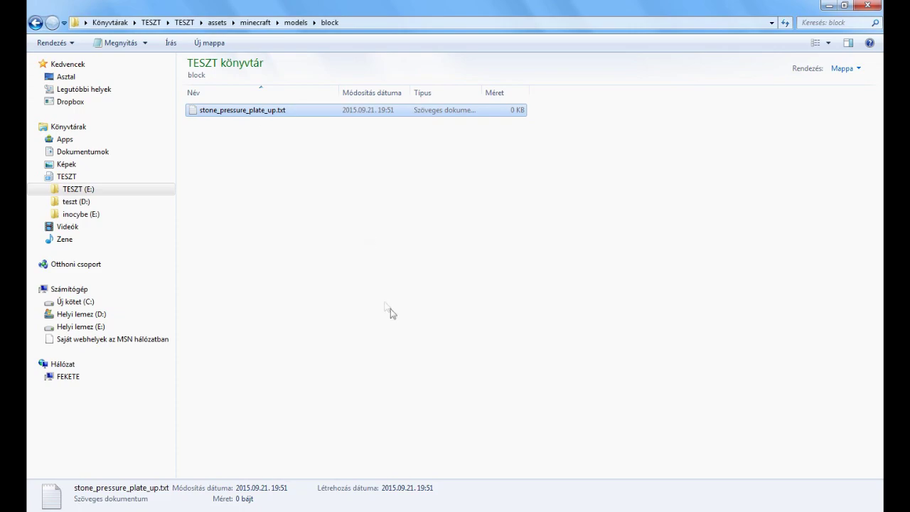
# Step: Rename the stone_pressure_plate_up.txt file to stone_pressure_plate_up.json and accept the extension change
pyautogui.rightClick(272, 119)
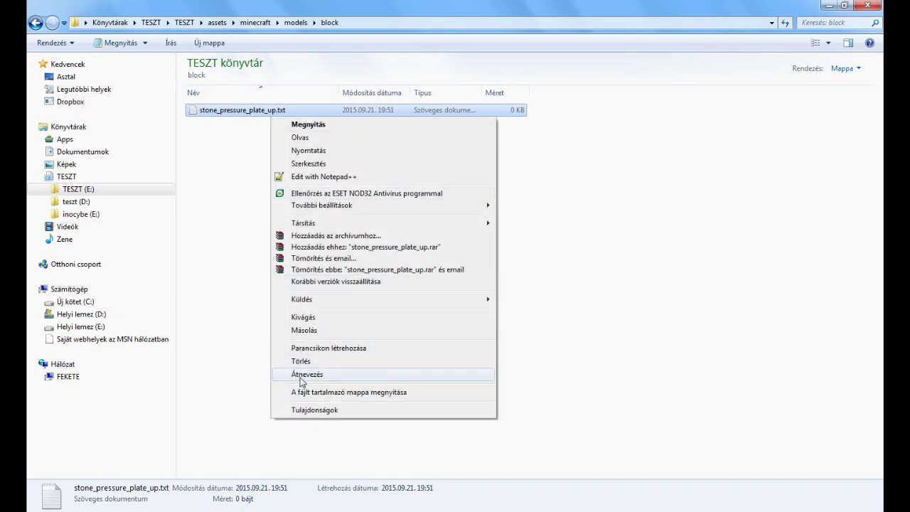
pyautogui.click(304, 374)
pyautogui.click(297, 110)
pyautogui.press('BackSpace')
pyautogui.press('BackSpace')
pyautogui.press('BackSpace')
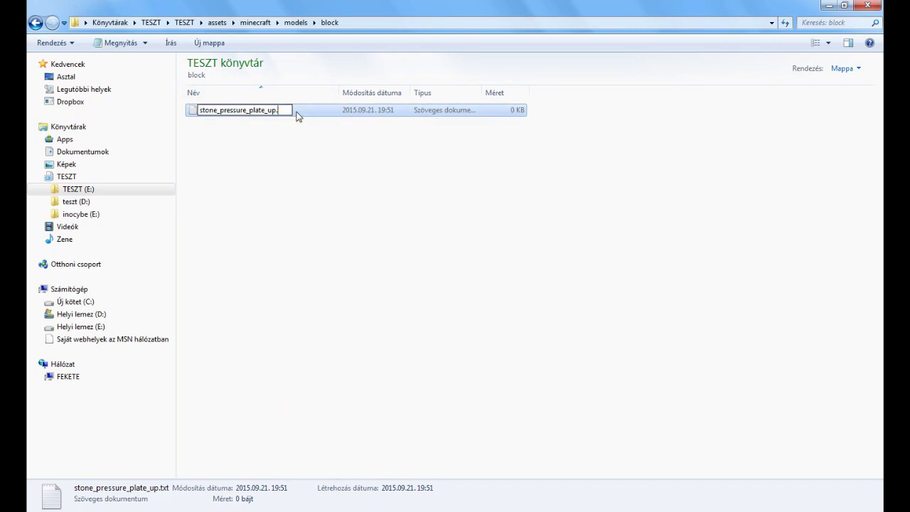
pyautogui.write('json')
pyautogui.press('Return')
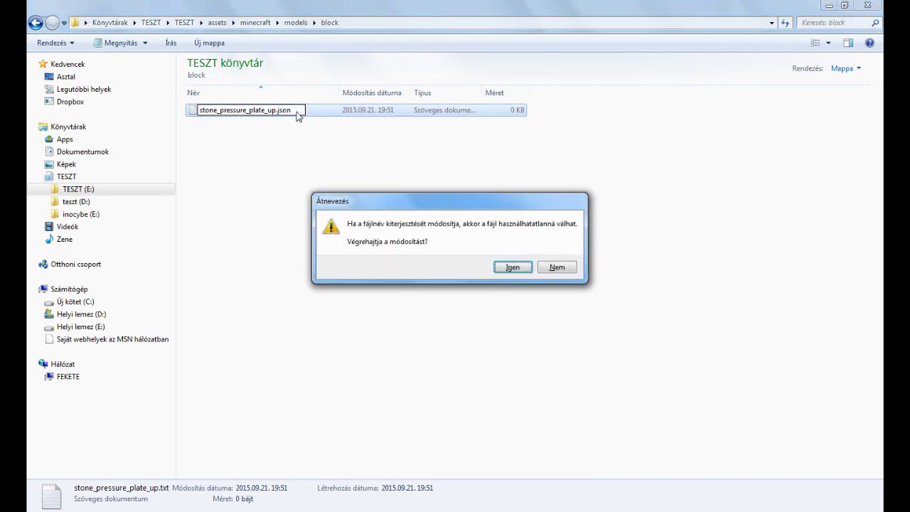
pyautogui.press('Return')
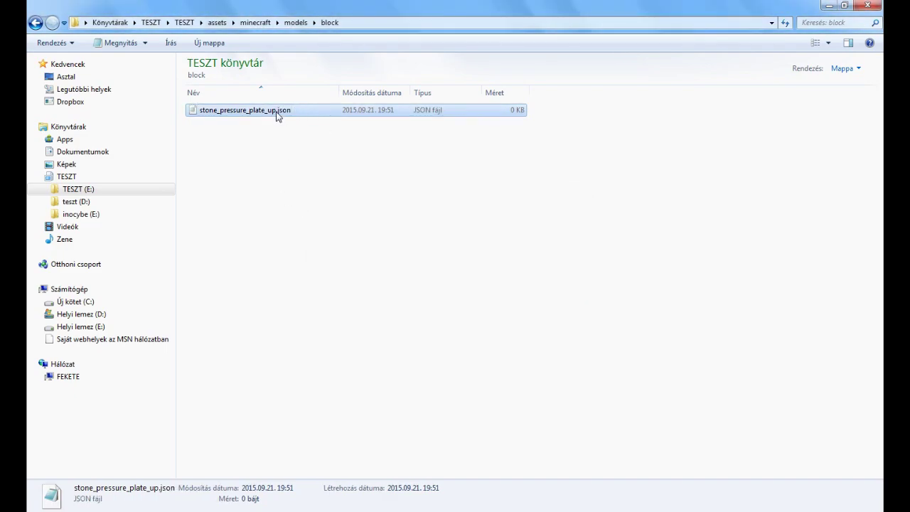
# Step: Open the new stone_pressure_plate_up.json and fill it with the full model code copied from the existing stone_pressure_plate_up.json in Notepad++
pyautogui.doubleClick(279, 110)
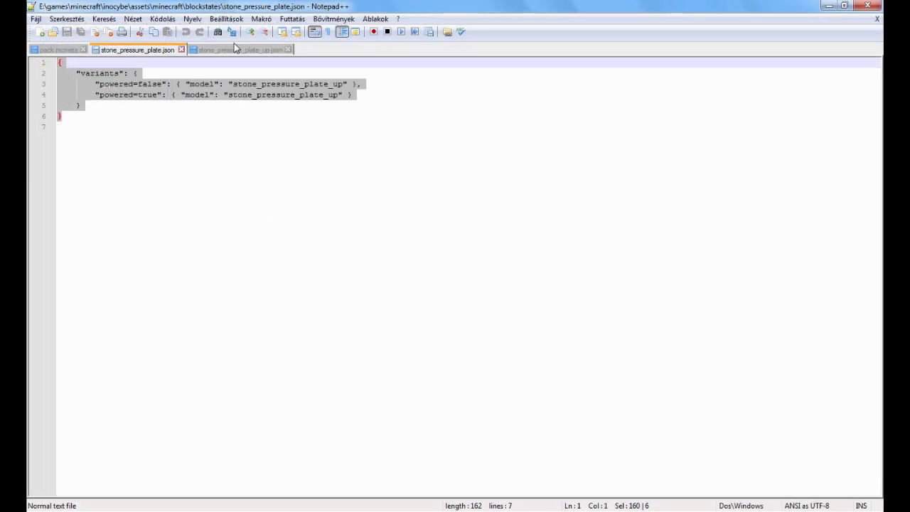
pyautogui.click(235, 47)
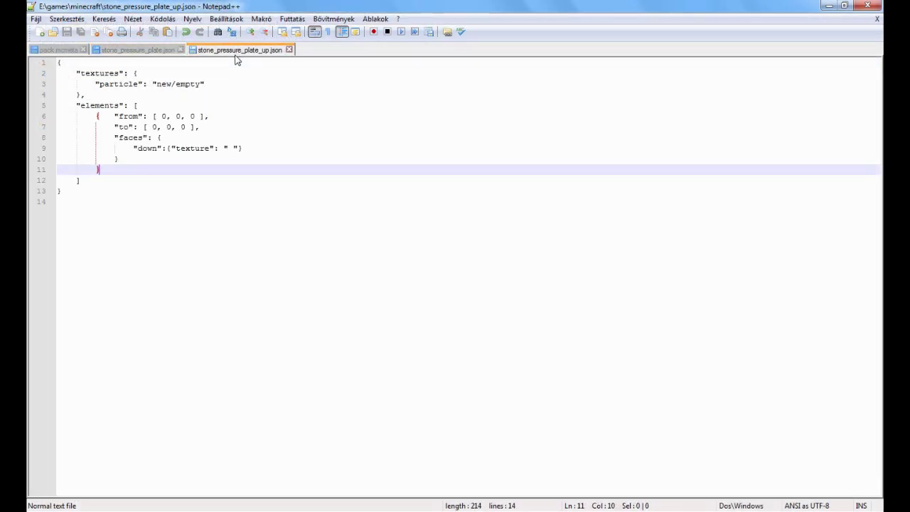
pyautogui.hotkey('ctrl', 'a')
pyautogui.hotkey('ctrl', 'c')
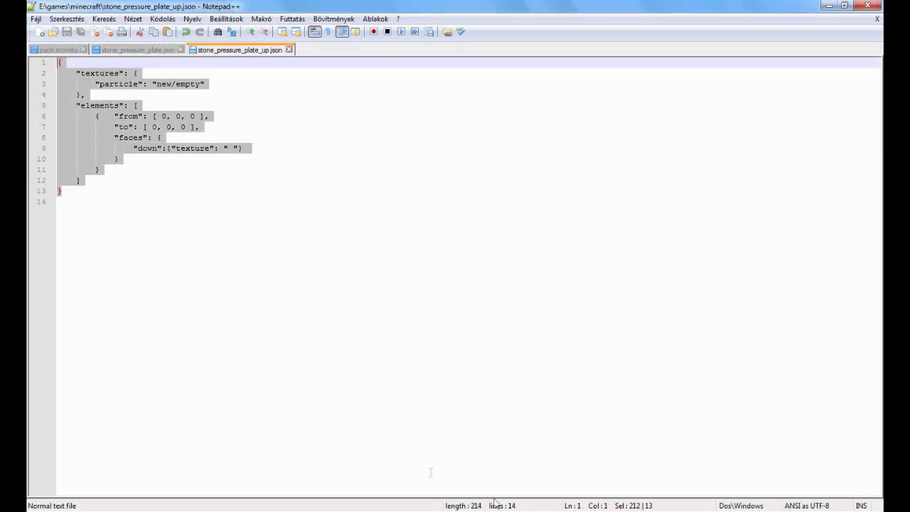
pyautogui.hotkey('alt', 'Tab')
pyautogui.hotkey('ctrl', 'v')
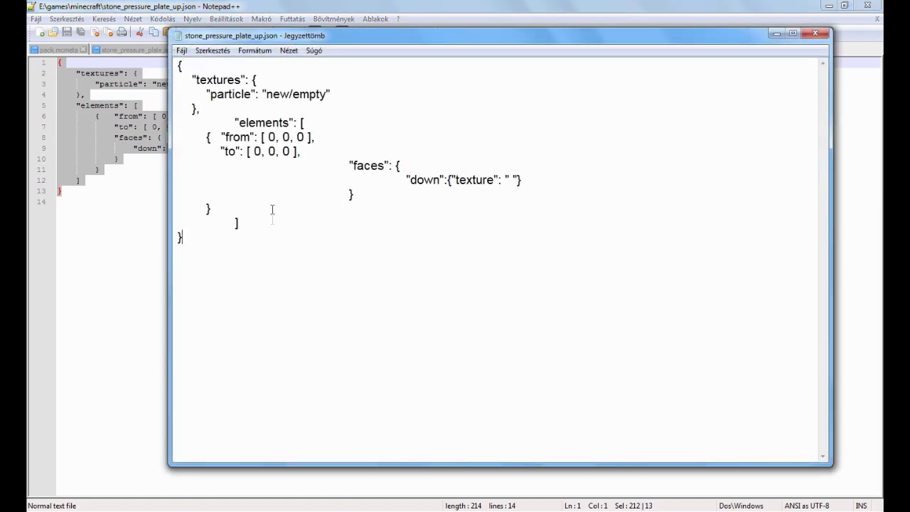
# Step: Reduce the indentation of the "faces", "down" and "elements" lines and of the brackets closing the faces block and elements list
pyautogui.click(349, 165)
pyautogui.press('BackSpace')
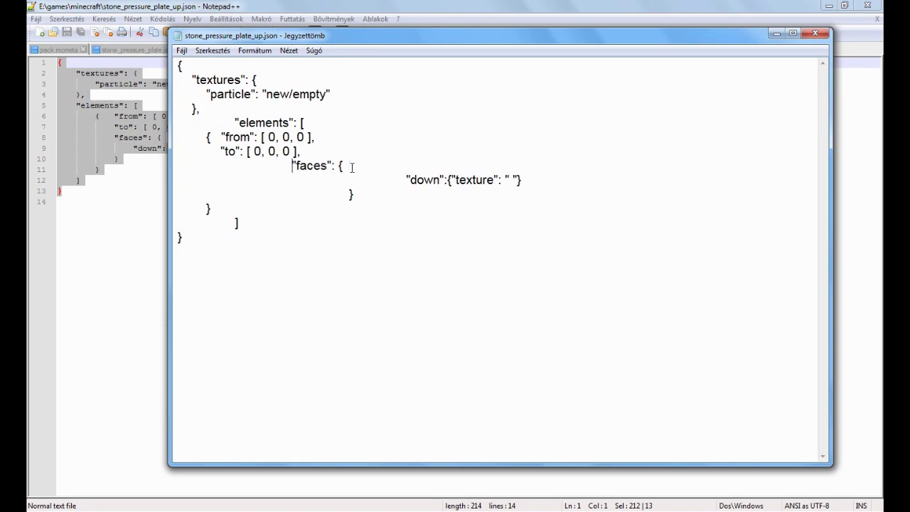
pyautogui.click(405, 180)
pyautogui.press('BackSpace')
pyautogui.press('BackSpace')
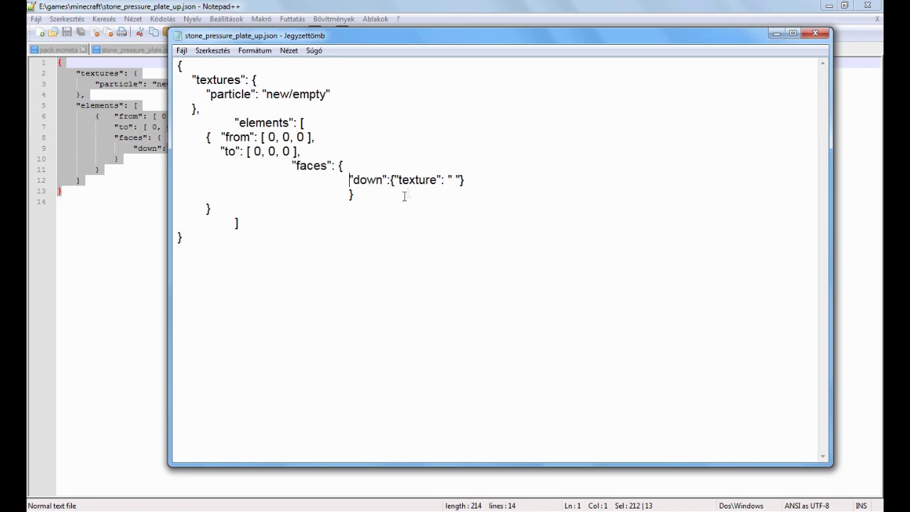
pyautogui.click(235, 222)
pyautogui.press('BackSpace')
pyautogui.click(234, 123)
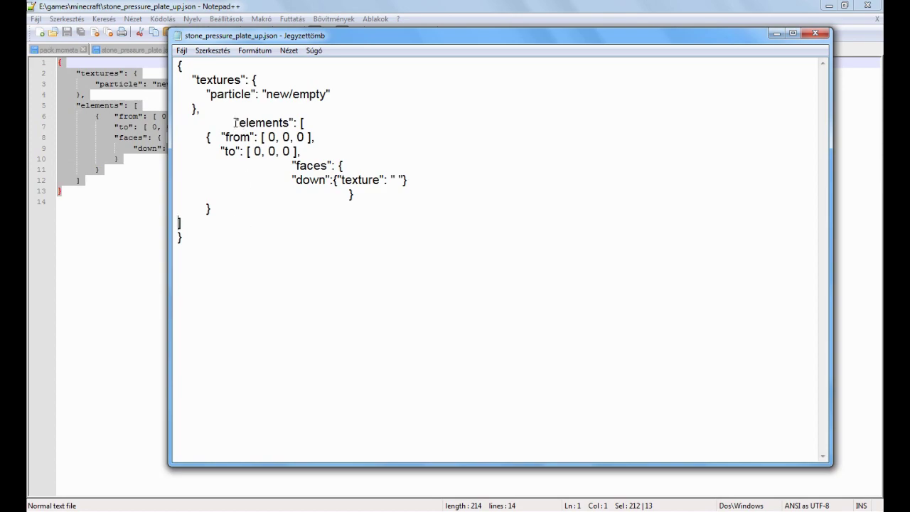
pyautogui.press('BackSpace')
pyautogui.click(348, 194)
pyautogui.press('BackSpace')
pyautogui.press('BackSpace')
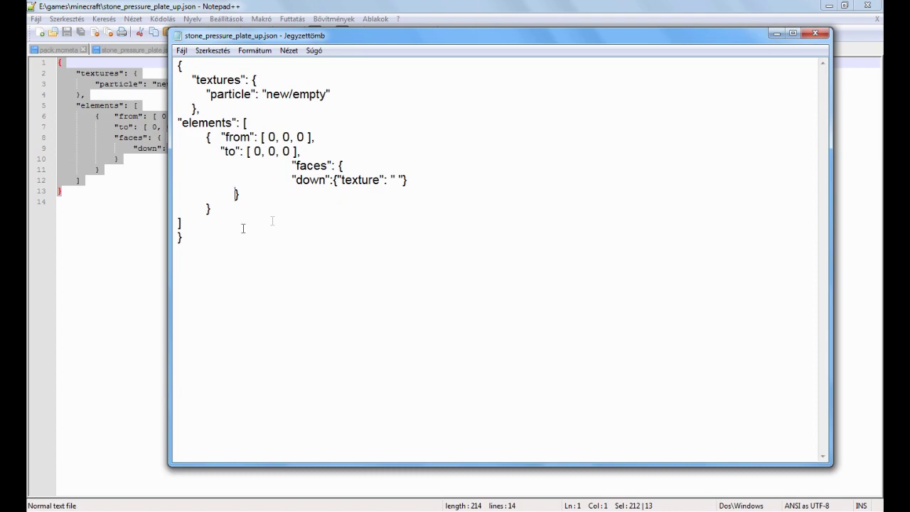
# Step: Examine the model file's outer braces, its textures and elements sections, and the particle entry with its texture path
pyautogui.click(180, 222)
pyautogui.click(264, 208)
pyautogui.moveTo(177, 65); pyautogui.dragTo(187, 63)
pyautogui.hotkey('ctrl', 'End')
pyautogui.hotkey('shift', 'Left')
pyautogui.click(184, 65)
pyautogui.moveTo(192, 79); pyautogui.dragTo(246, 80)
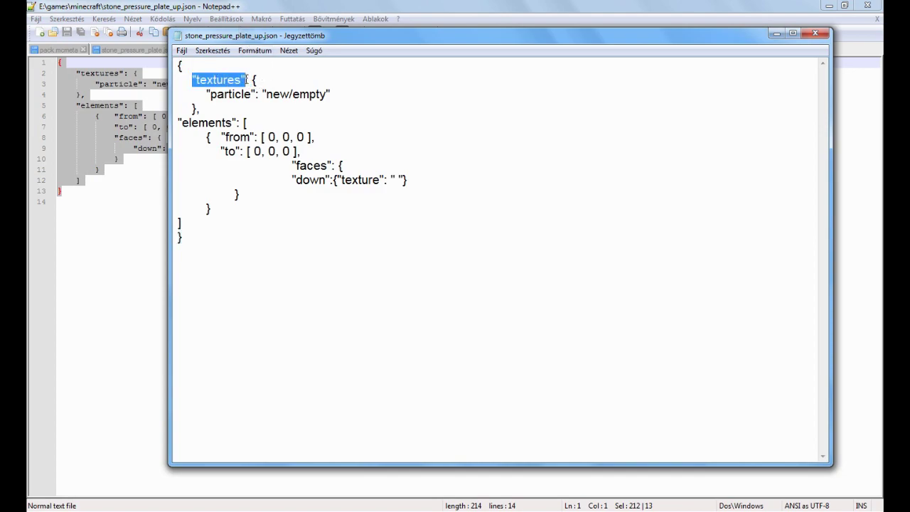
pyautogui.moveTo(179, 123); pyautogui.dragTo(241, 122)
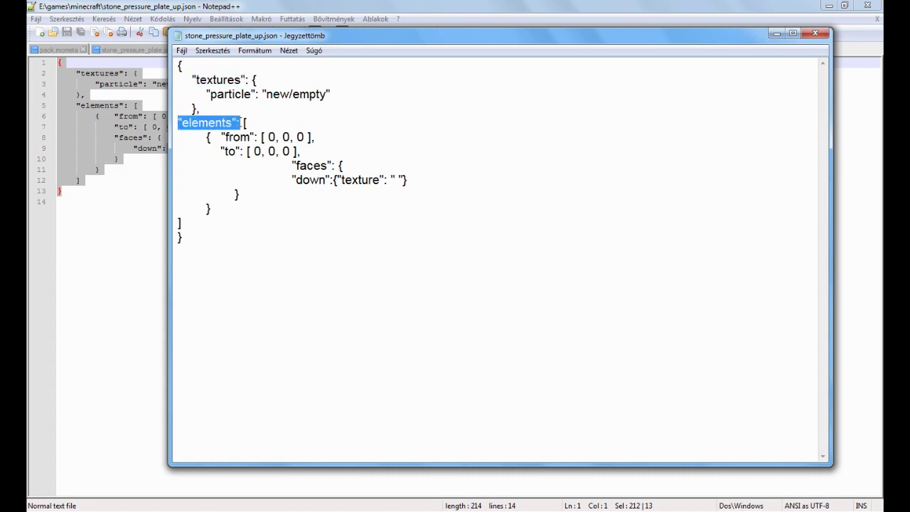
pyautogui.click(214, 81)
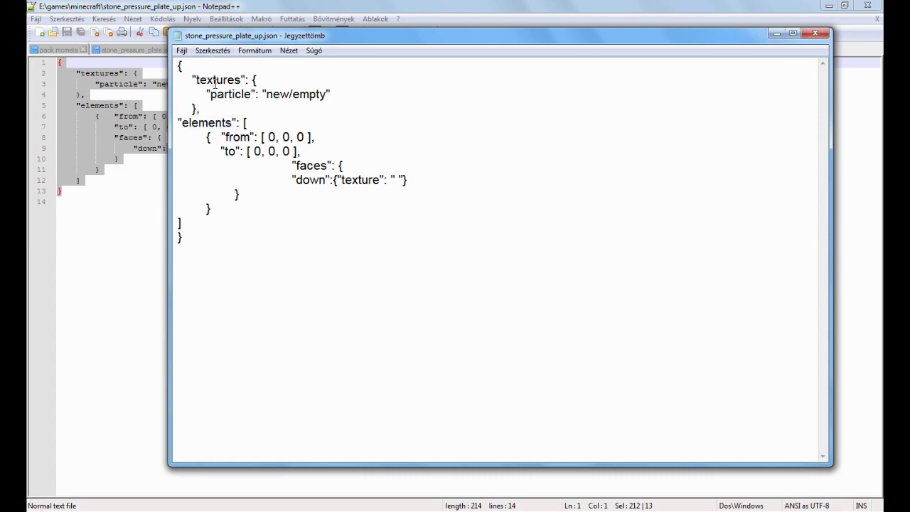
pyautogui.moveTo(206, 95); pyautogui.dragTo(256, 94)
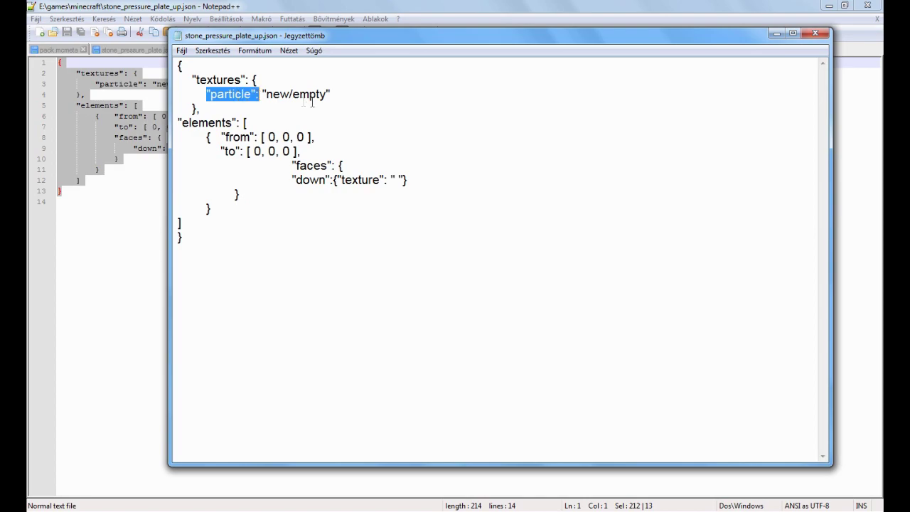
pyautogui.moveTo(273, 94); pyautogui.dragTo(327, 94)
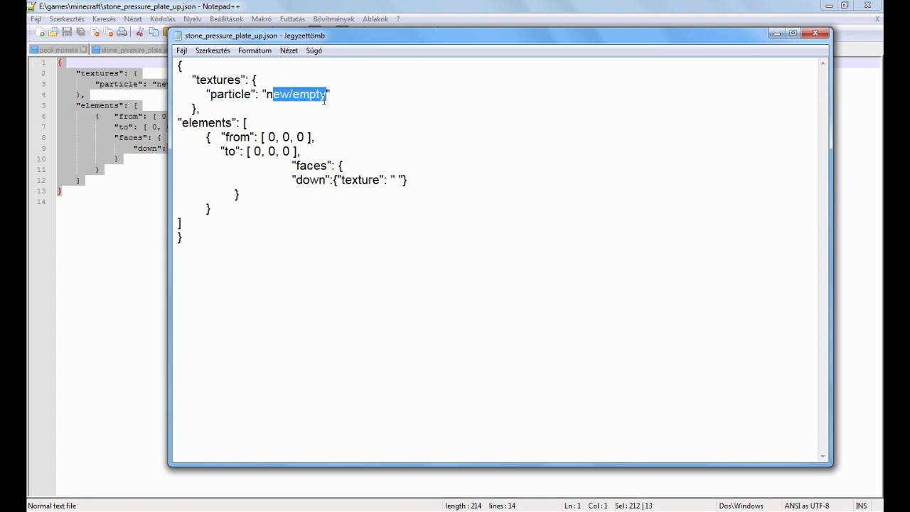
pyautogui.moveTo(266, 94); pyautogui.dragTo(326, 95)
pyautogui.moveTo(204, 93); pyautogui.dragTo(324, 94)
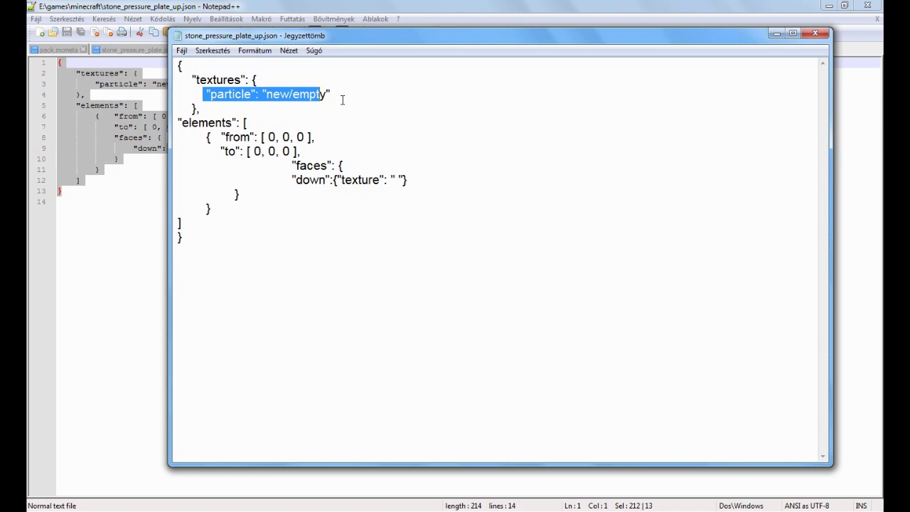
# Step: Examine the elements list's enclosing brackets, the braces around its element, and the from and to keys
pyautogui.moveTo(195, 108); pyautogui.dragTo(243, 122)
pyautogui.click(198, 125)
pyautogui.moveTo(183, 223); pyautogui.dragTo(179, 222)
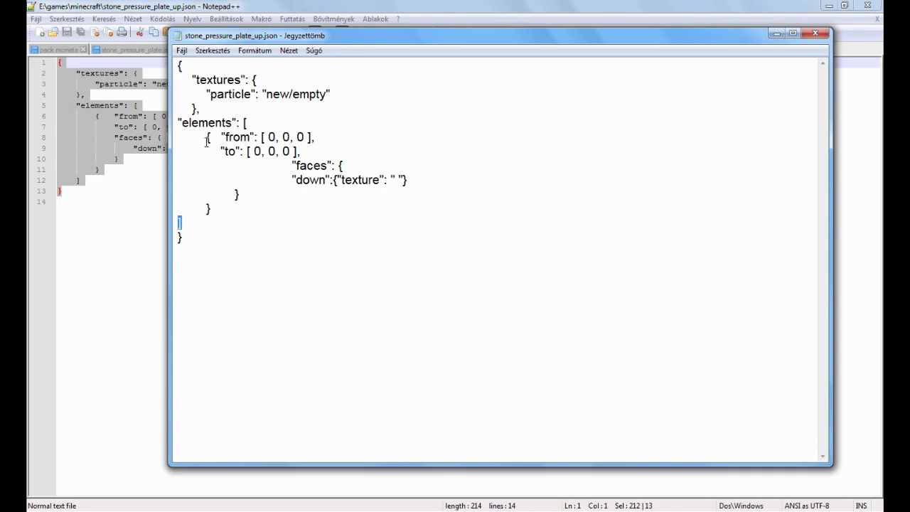
pyautogui.moveTo(203, 207); pyautogui.dragTo(211, 208)
pyautogui.moveTo(226, 136); pyautogui.dragTo(240, 151)
pyautogui.click(227, 210)
pyautogui.press('Return')
pyautogui.write('{}from to')
pyautogui.press('BackSpace')
pyautogui.press('BackSpace')
pyautogui.press('BackSpace')
pyautogui.press('BackSpace')
pyautogui.press('BackSpace')
pyautogui.press('BackSpace')
pyautogui.press('BackSpace')
pyautogui.press('BackSpace')
pyautogui.press('BackSpace')
pyautogui.press('BackSpace')
pyautogui.press('BackSpace')
# Step: Examine the element's from and to coordinates and the texture entry of its down face
pyautogui.moveTo(267, 137); pyautogui.dragTo(307, 137)
pyautogui.moveTo(255, 150); pyautogui.dragTo(299, 152)
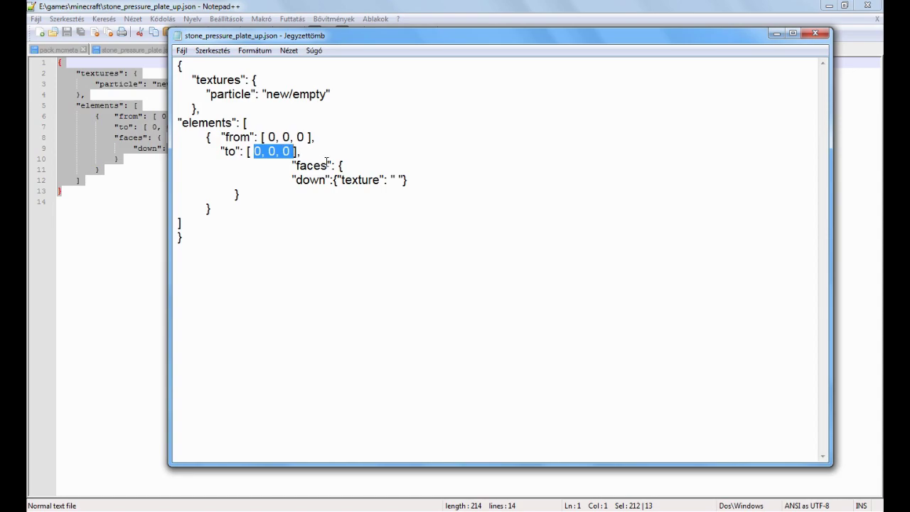
pyautogui.click(305, 151)
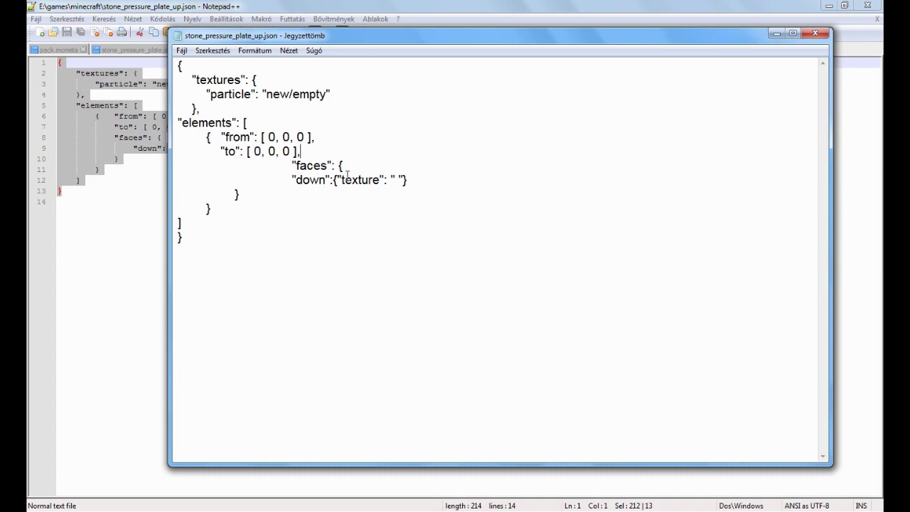
pyautogui.moveTo(342, 181); pyautogui.dragTo(380, 181)
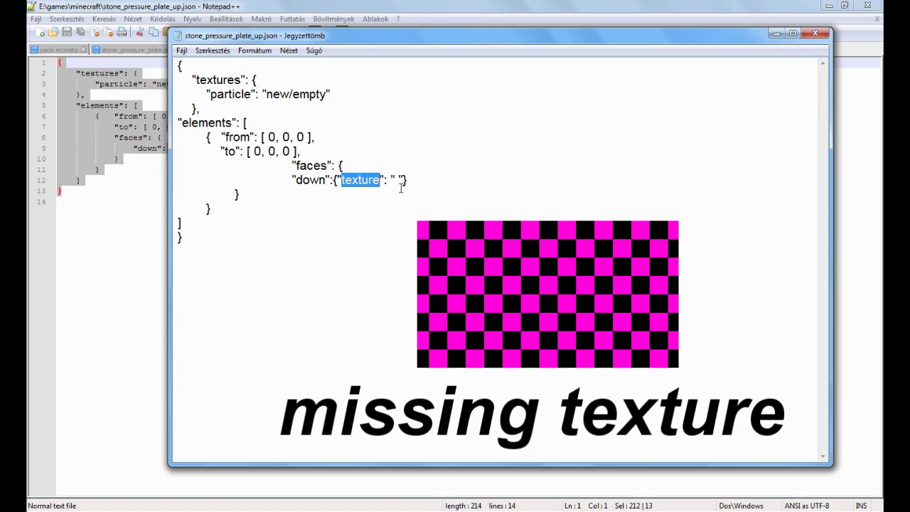
pyautogui.click(311, 154)
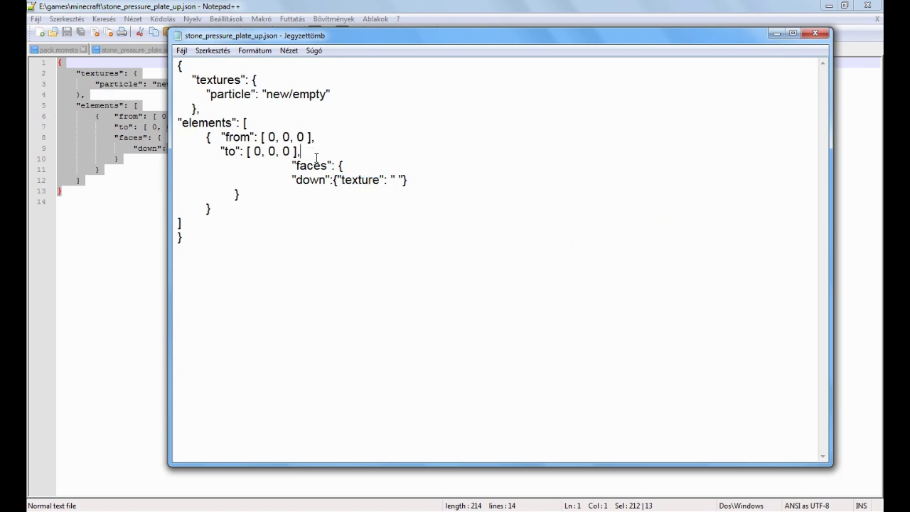
# Step: Re-indent the "faces" line to two tabs beneath the "to" line
pyautogui.click(293, 165)
pyautogui.press('BackSpace')
pyautogui.press('BackSpace')
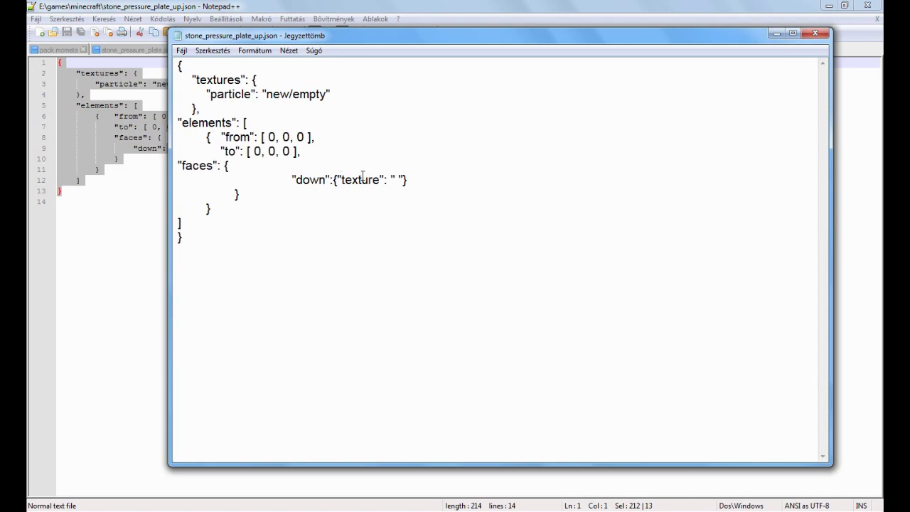
pyautogui.press('Tab')
pyautogui.press('Tab')
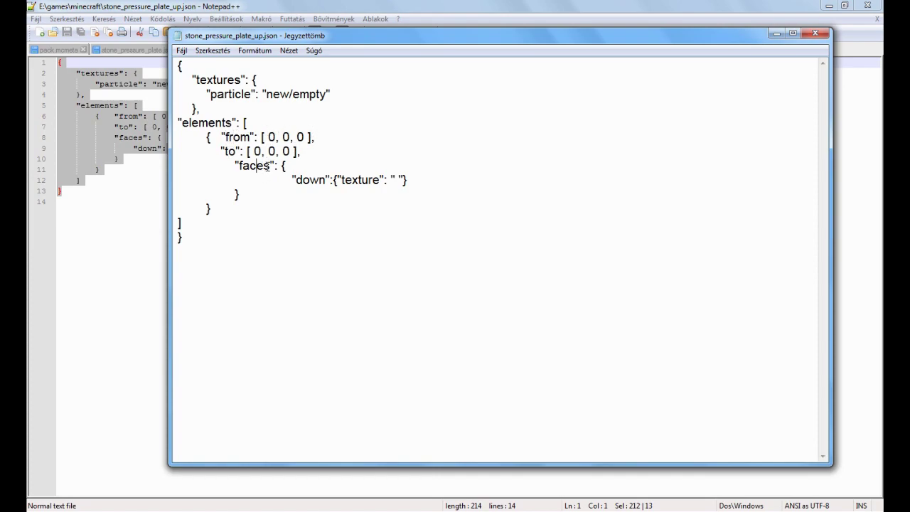
# Step: Examine the faces block, its down face and the blank texture value
pyautogui.moveTo(297, 180)
pyautogui.mouseDown()
pyautogui.moveTo(333, 180)
pyautogui.moveTo(297, 180)
pyautogui.mouseUp()
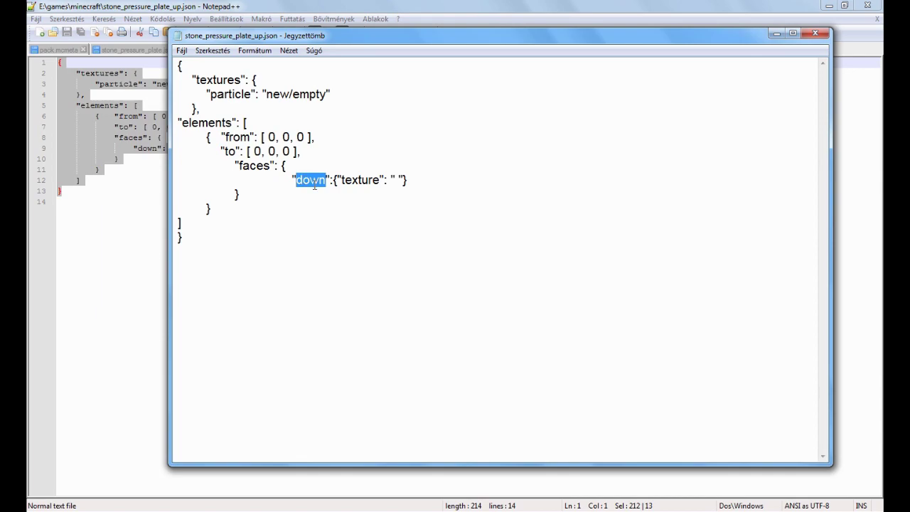
pyautogui.moveTo(341, 179); pyautogui.dragTo(381, 180)
pyautogui.moveTo(241, 165); pyautogui.dragTo(265, 166)
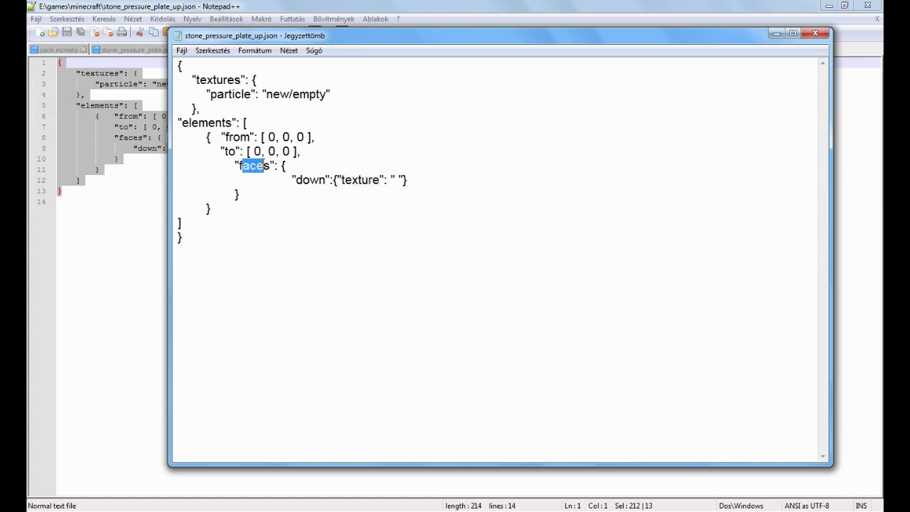
pyautogui.click(272, 165)
pyautogui.moveTo(337, 178); pyautogui.dragTo(395, 180)
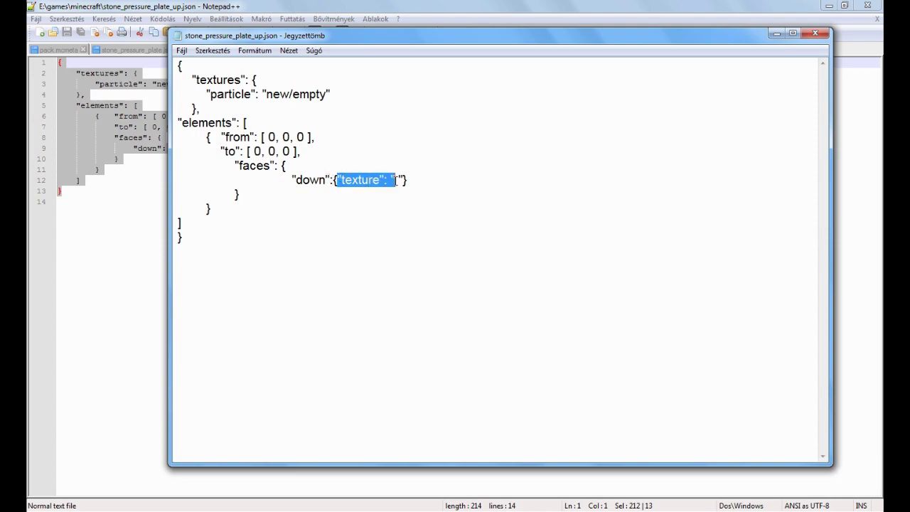
pyautogui.click(395, 180)
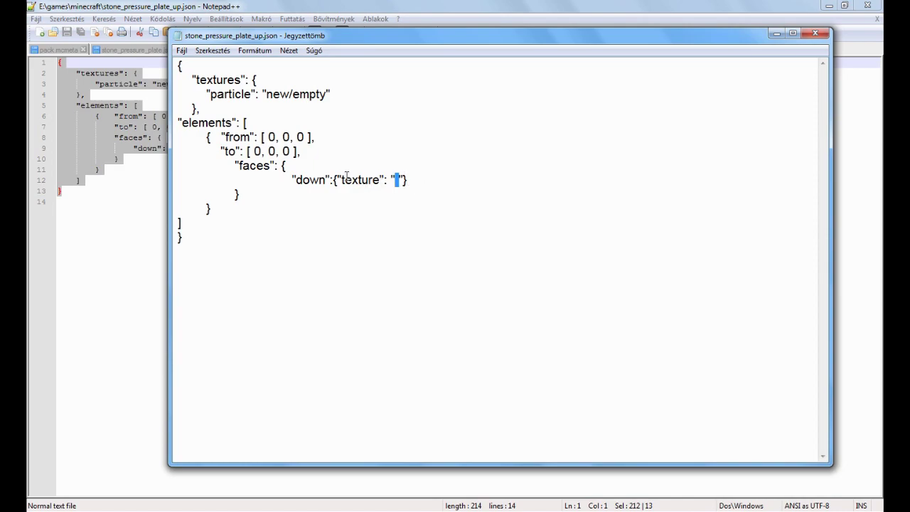
pyautogui.moveTo(342, 179); pyautogui.dragTo(381, 179)
pyautogui.click(396, 188)
# Step: Save and close the new stone_pressure_plate_up.json, and switch back to the block folder in Windows Explorer
pyautogui.click(814, 34)
pyautogui.click(250, 136)
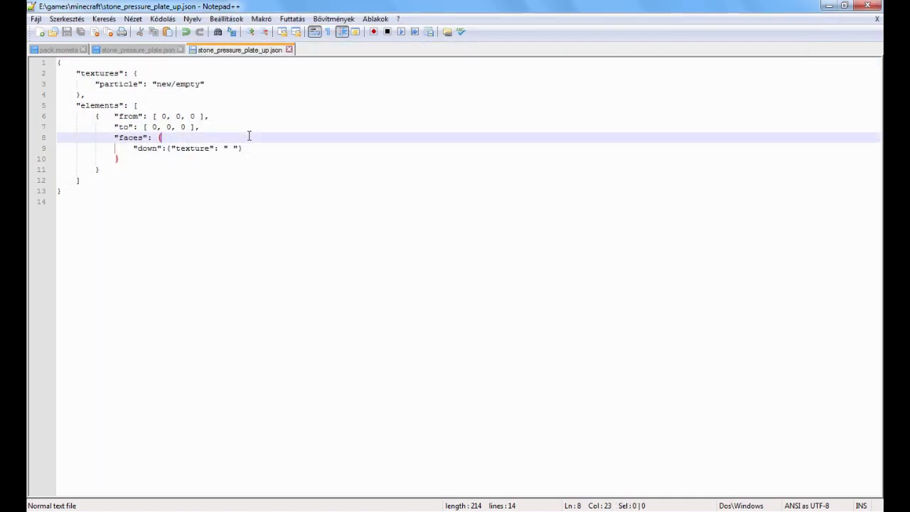
pyautogui.click(82, 192)
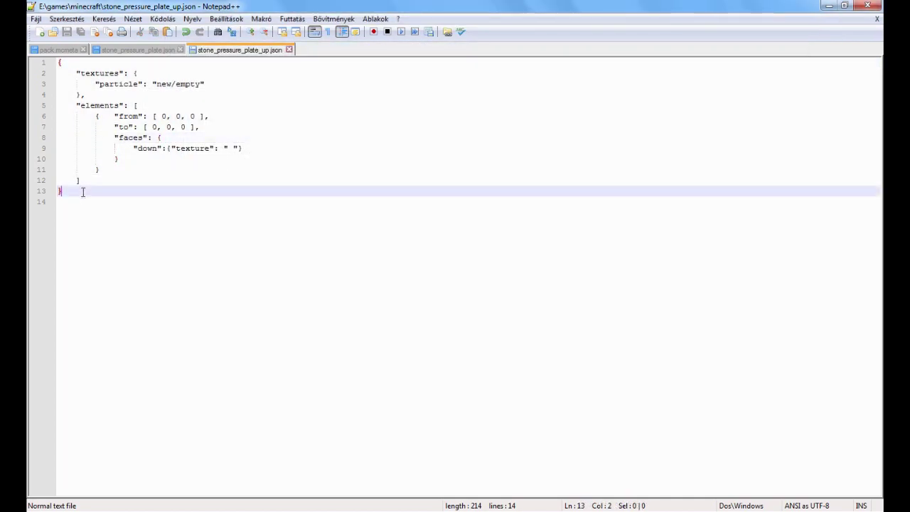
pyautogui.click(250, 170)
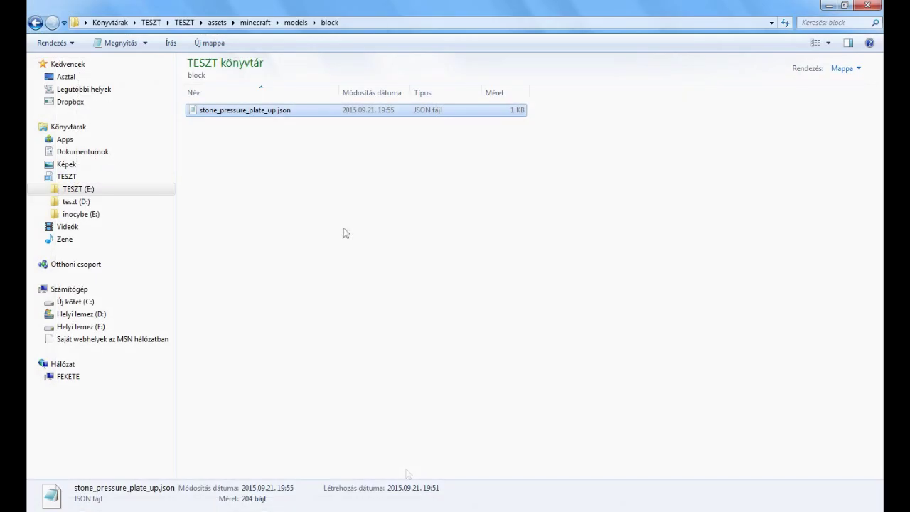
# Step: Go up from the block folder through models to the TESZT pack's assets\minecraft folder
pyautogui.click(252, 135)
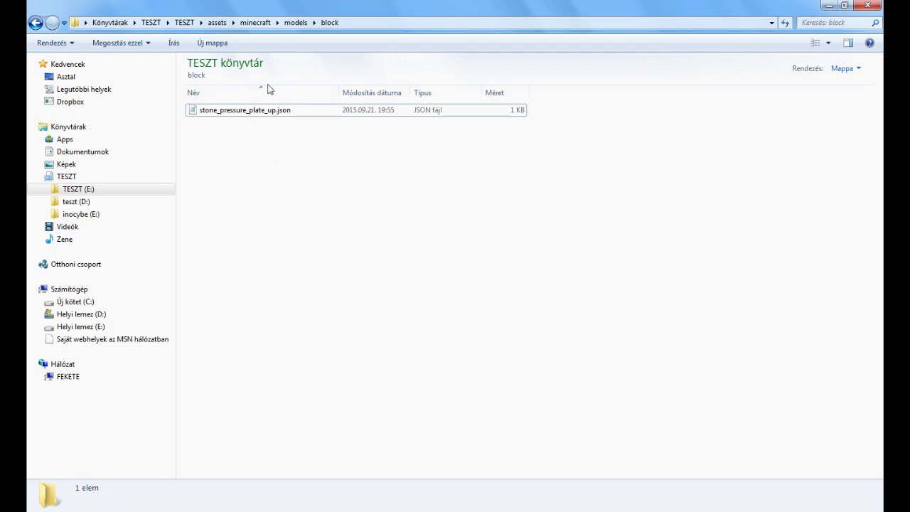
pyautogui.click(296, 24)
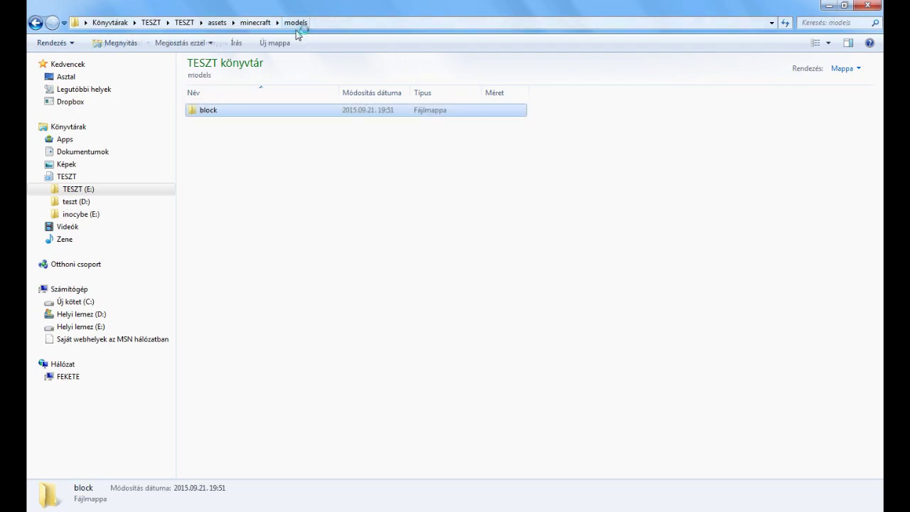
pyautogui.click(255, 25)
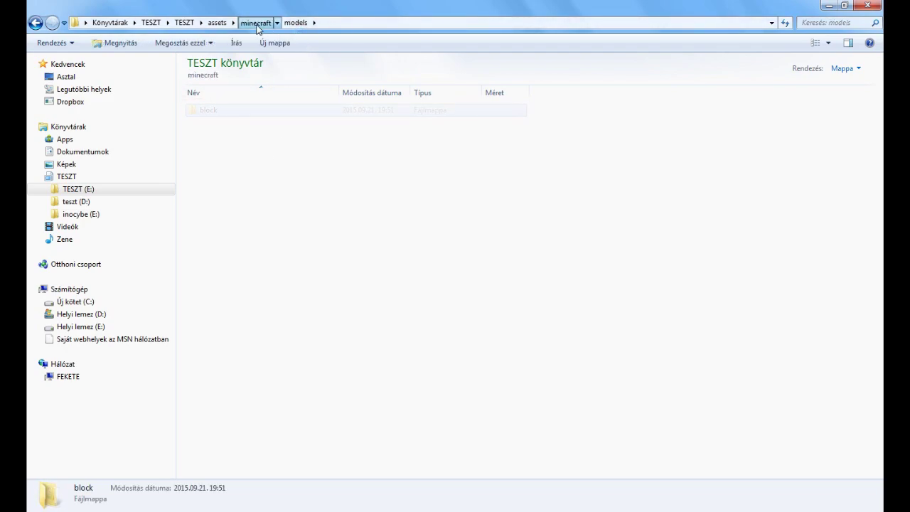
# Step: Create a folder named textures inside the TESZT pack's assets\minecraft folder and open it
pyautogui.click(230, 155)
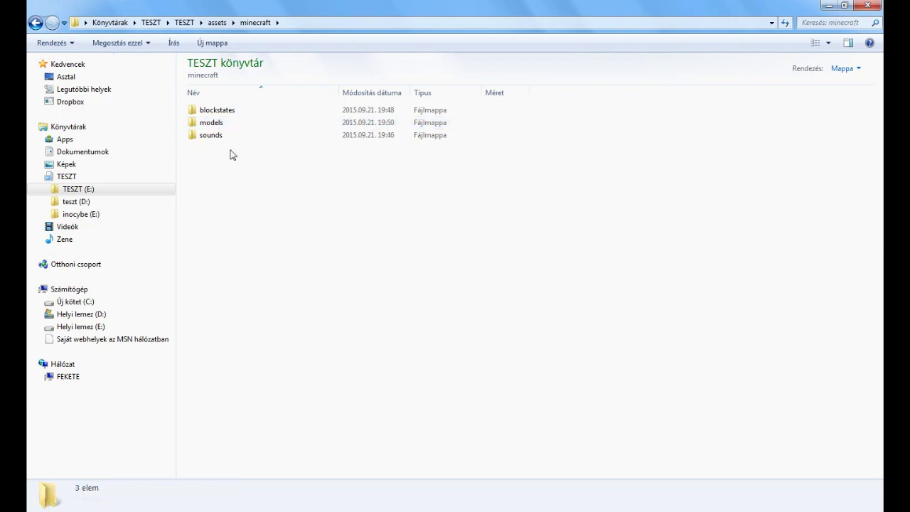
pyautogui.rightClick(229, 154)
pyautogui.click(209, 163)
pyautogui.click(210, 43)
pyautogui.write('te')
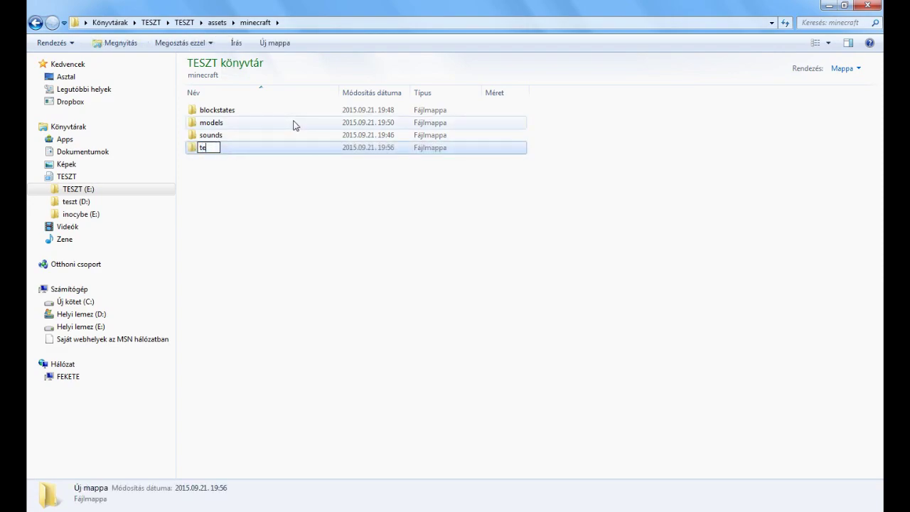
pyautogui.write('xtures')
pyautogui.press('Return')
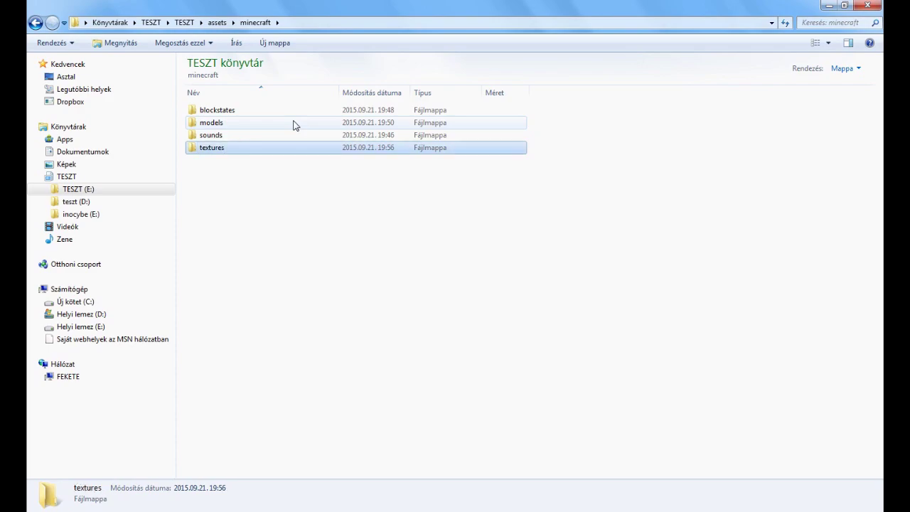
pyautogui.press('Return')
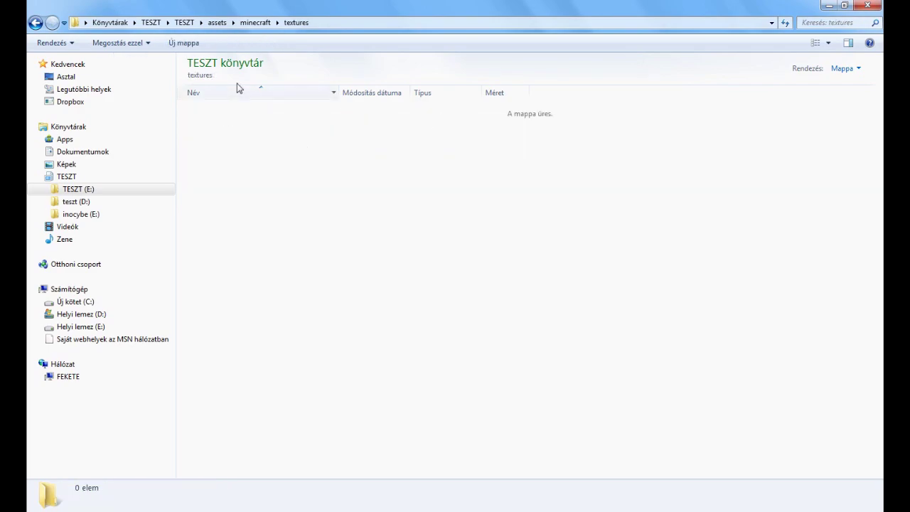
# Step: Create a folder named blocks inside textures and open it
pyautogui.click(183, 42)
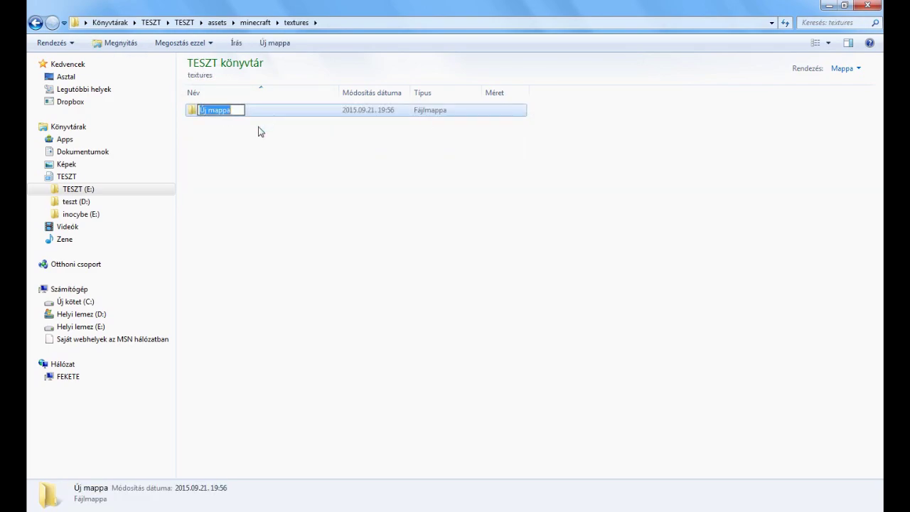
pyautogui.write('blocks')
pyautogui.press('Return')
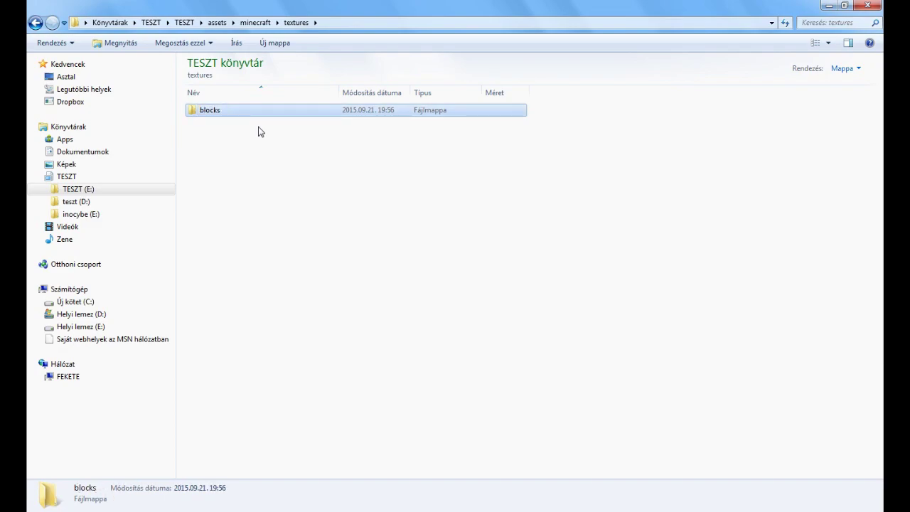
pyautogui.press('Return')
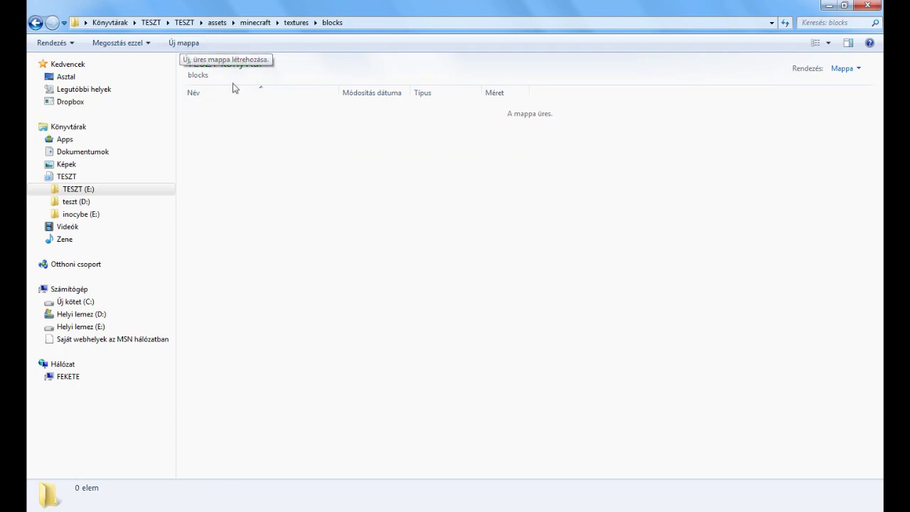
# Step: Go back up to the textures folder and delete the blocks folder
pyautogui.click(295, 26)
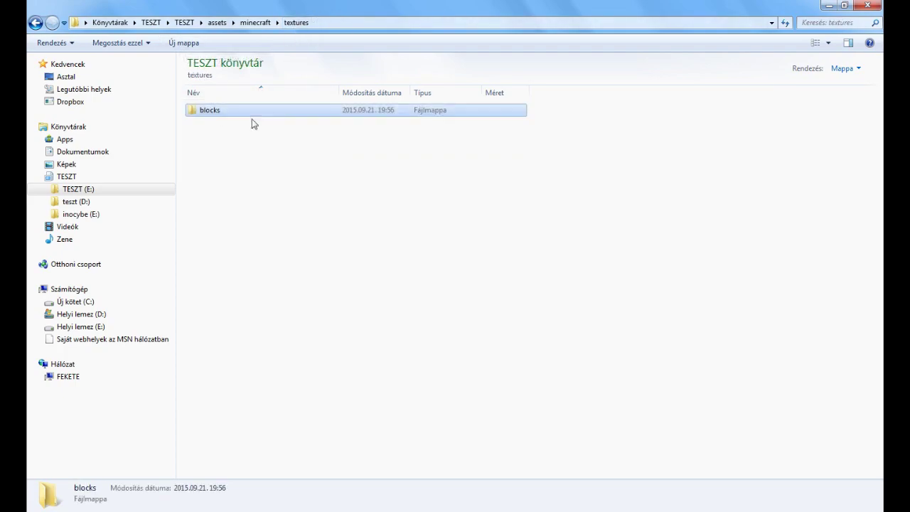
pyautogui.click(216, 112)
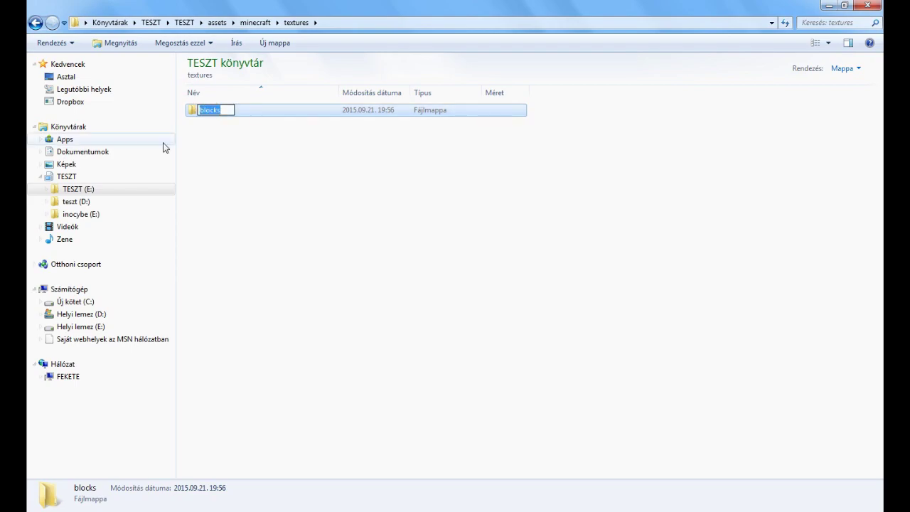
pyautogui.click(213, 126)
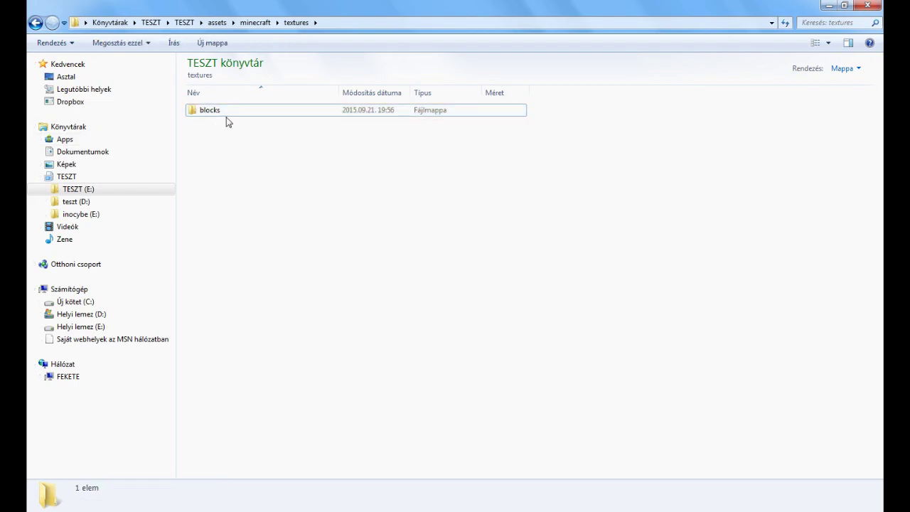
pyautogui.click(277, 111)
pyautogui.press('Delete')
pyautogui.press('Escape')
# Step: Create a folder named new inside textures and open it
pyautogui.click(186, 43)
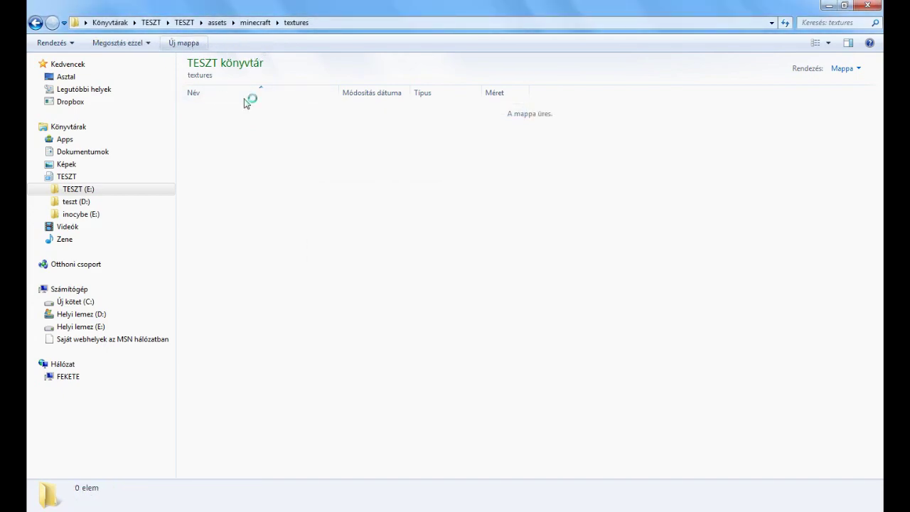
pyautogui.write('new')
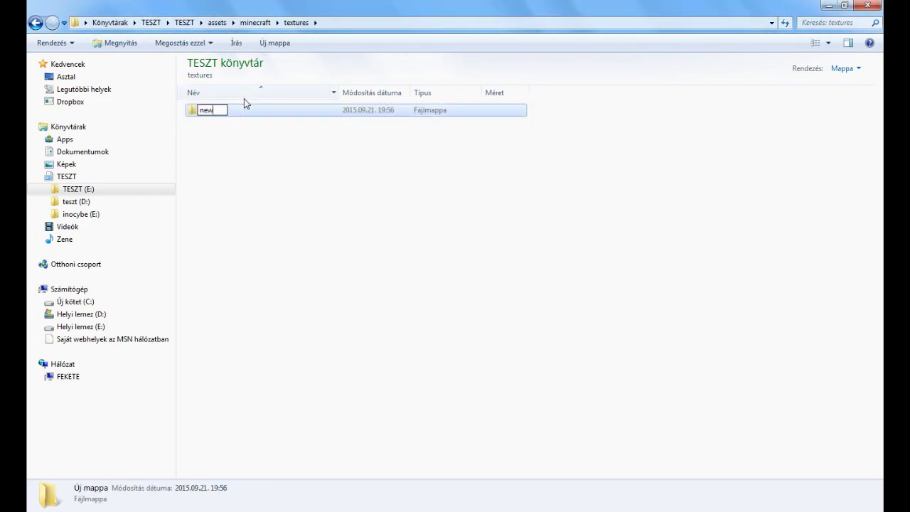
pyautogui.press('Return')
pyautogui.doubleClick(210, 110)
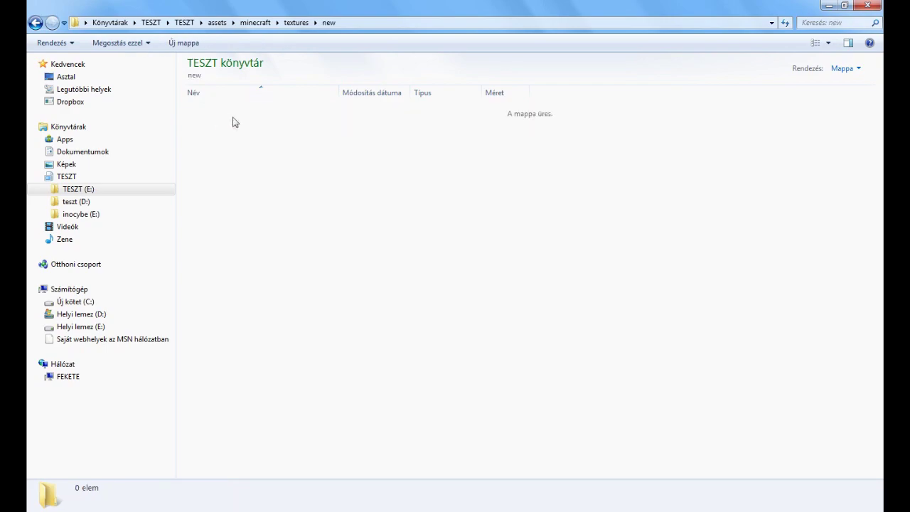
# Step: Preview empty.png from the inocybe pack's assets\minecraft\textures\new folder and copy the file
pyautogui.click(104, 221)
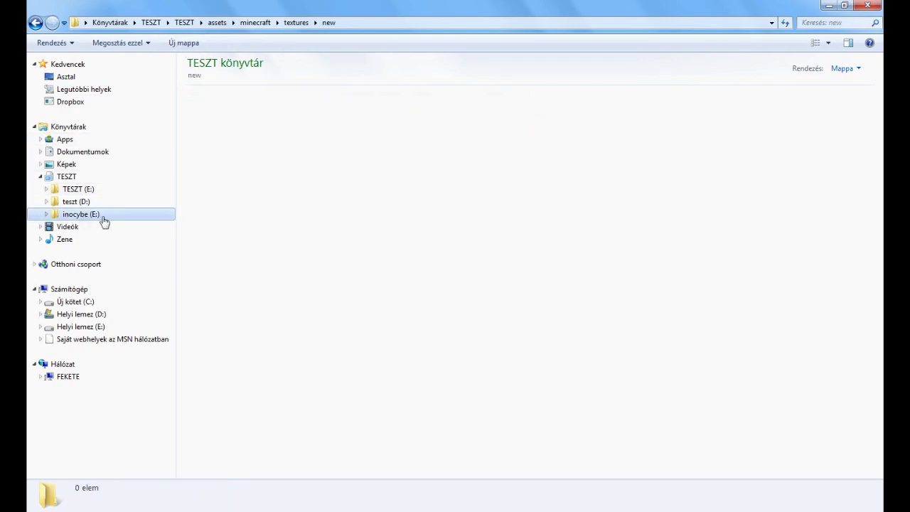
pyautogui.doubleClick(224, 110)
pyautogui.doubleClick(225, 111)
pyautogui.doubleClick(212, 148)
pyautogui.doubleClick(213, 161)
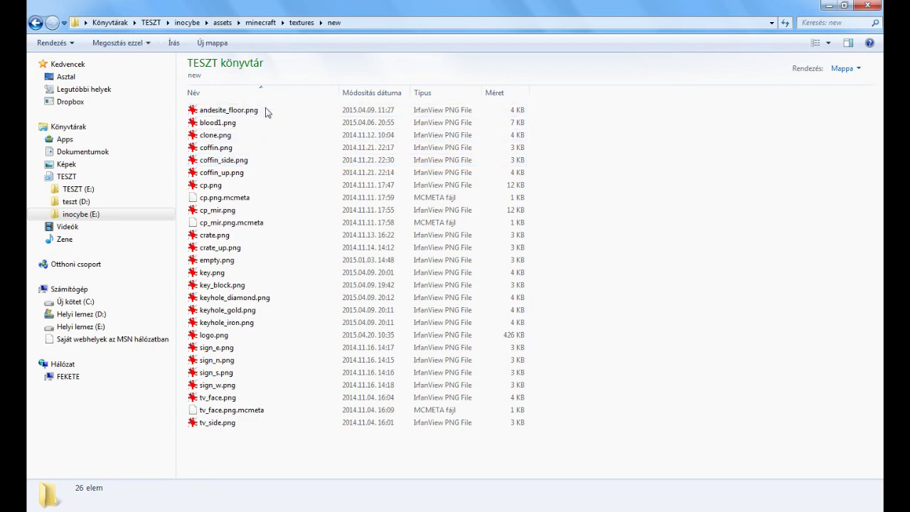
pyautogui.doubleClick(216, 260)
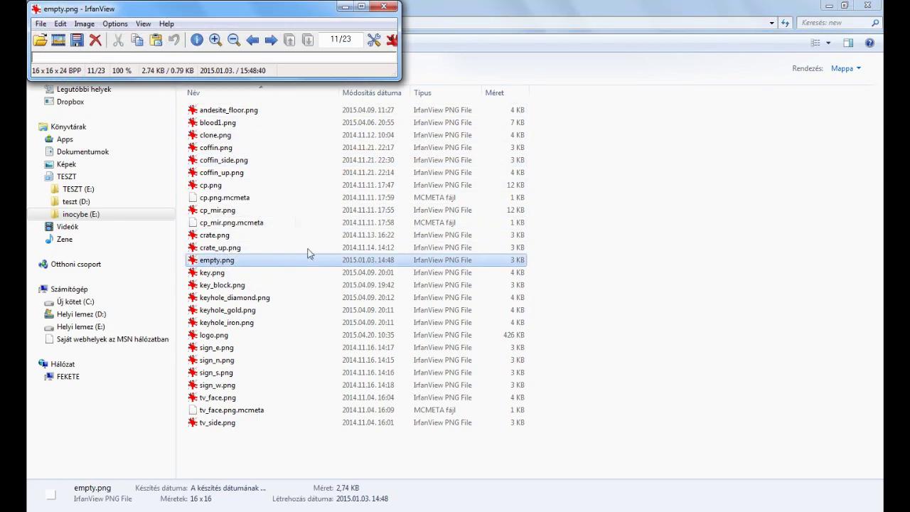
pyautogui.click(383, 7)
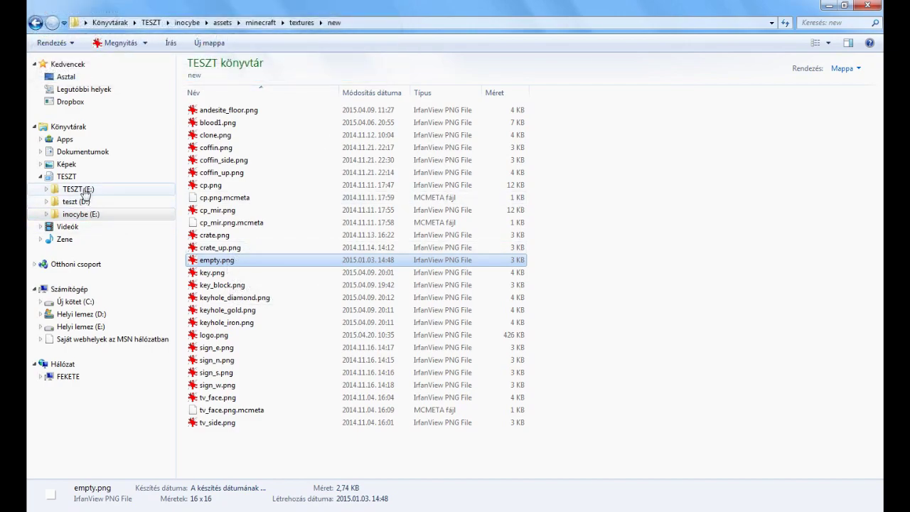
# Step: Paste empty.png into the TESZT pack's assets\minecraft\textures\new folder
pyautogui.click(77, 189)
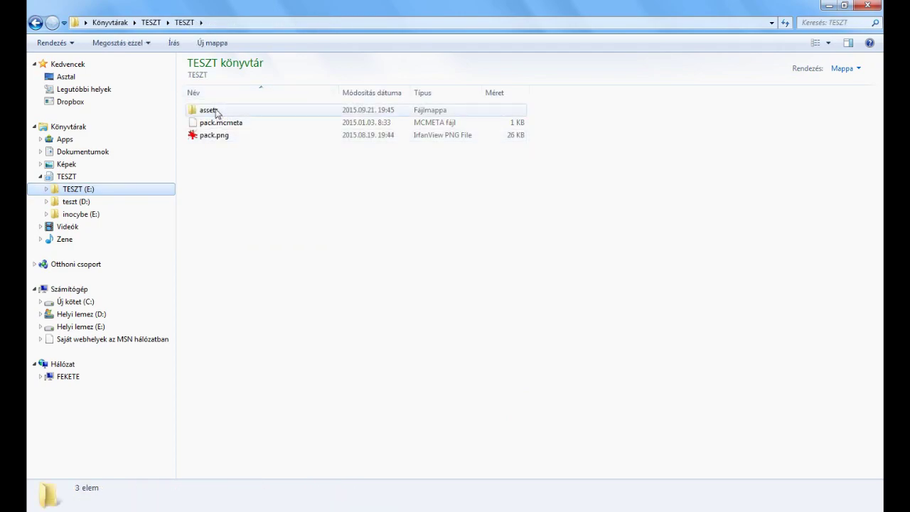
pyautogui.doubleClick(212, 111)
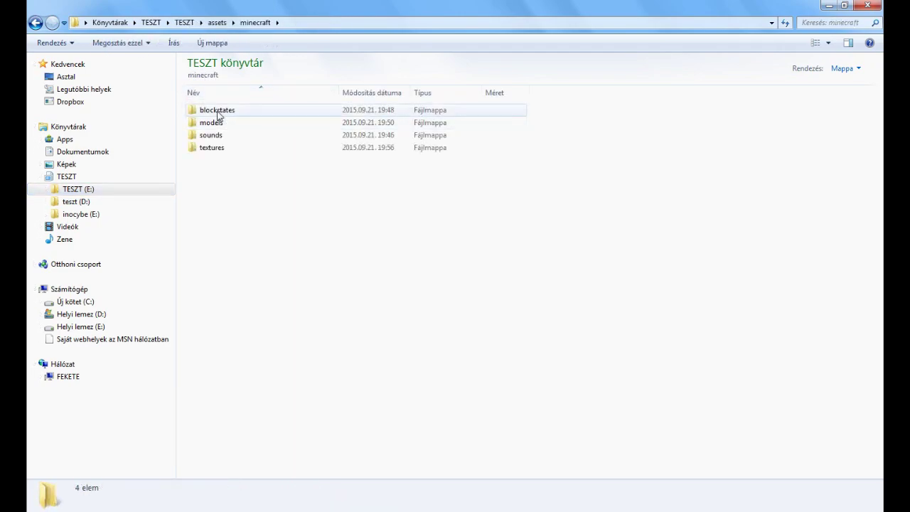
pyautogui.doubleClick(225, 148)
pyautogui.doubleClick(211, 112)
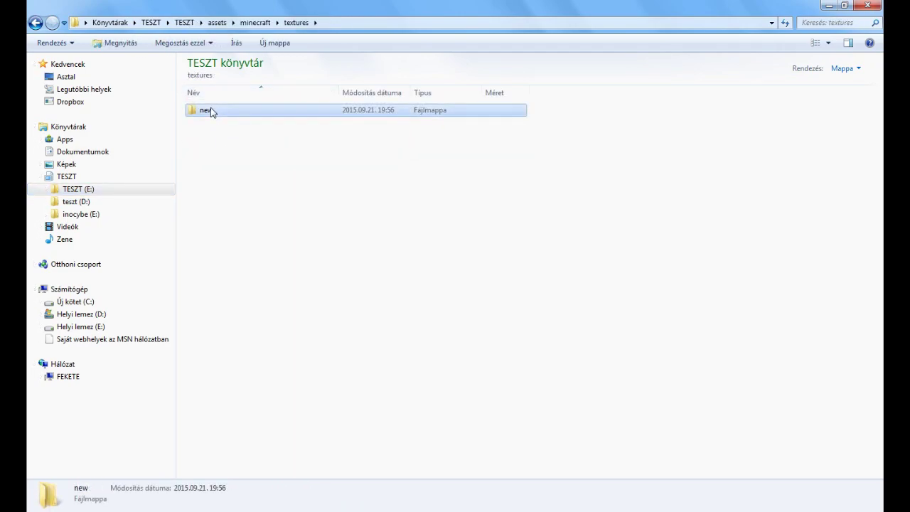
pyautogui.hotkey('ctrl', 'v')
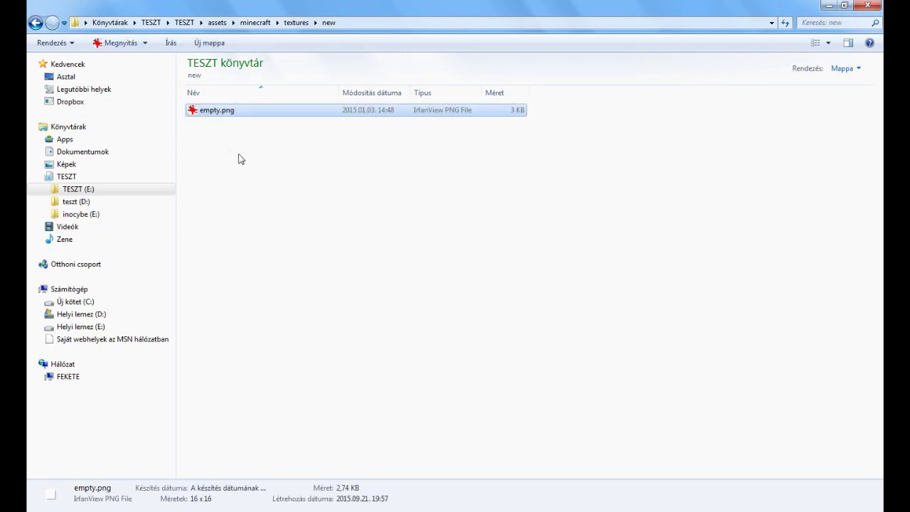
# Step: Open stone_pressure_plate_up.json from the pack's models\block folder, examine its particle texture path, and close the file
pyautogui.click(296, 24)
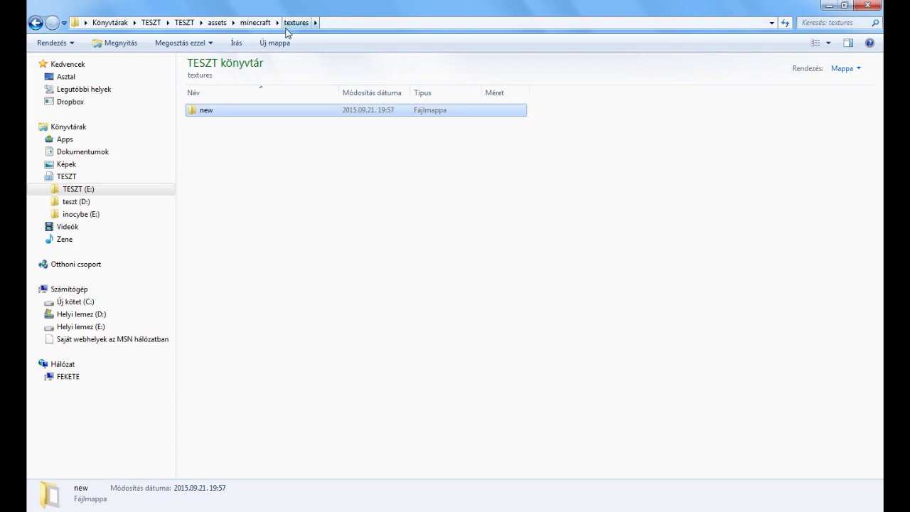
pyautogui.click(257, 22)
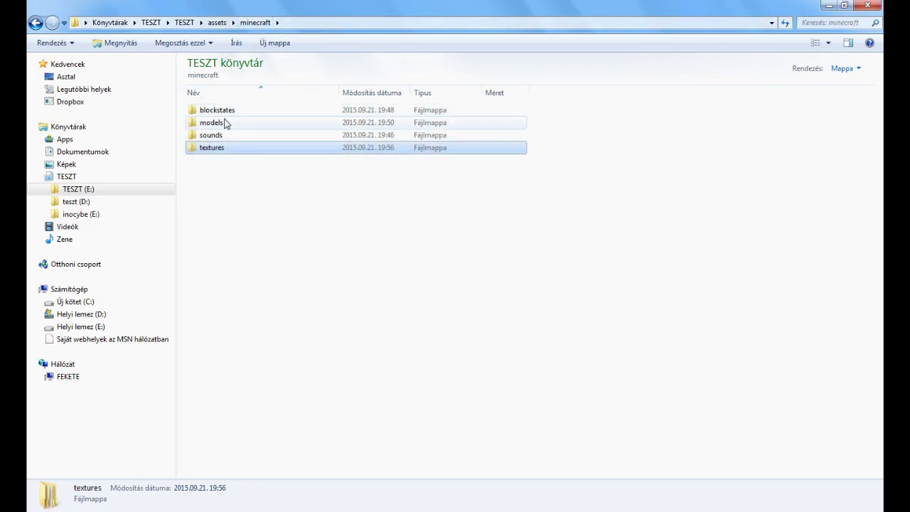
pyautogui.doubleClick(225, 123)
pyautogui.doubleClick(225, 112)
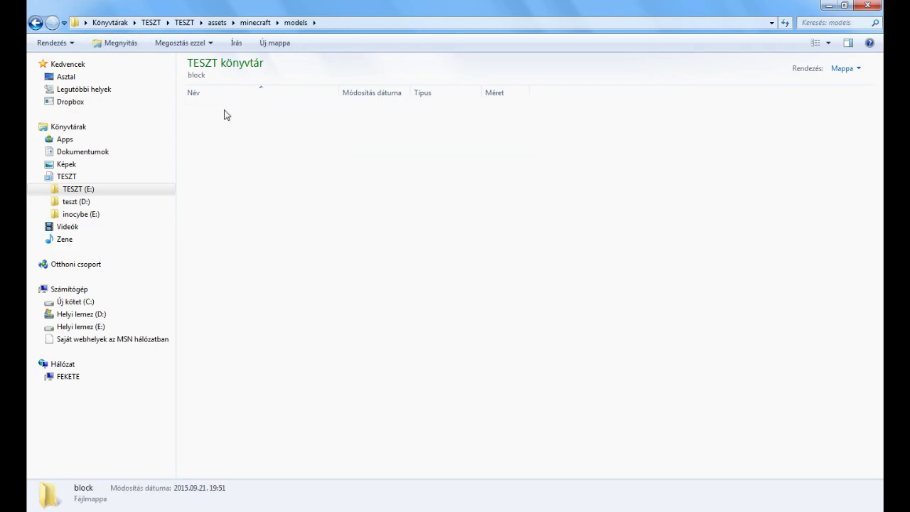
pyautogui.doubleClick(223, 112)
pyautogui.moveTo(267, 95); pyautogui.dragTo(329, 95)
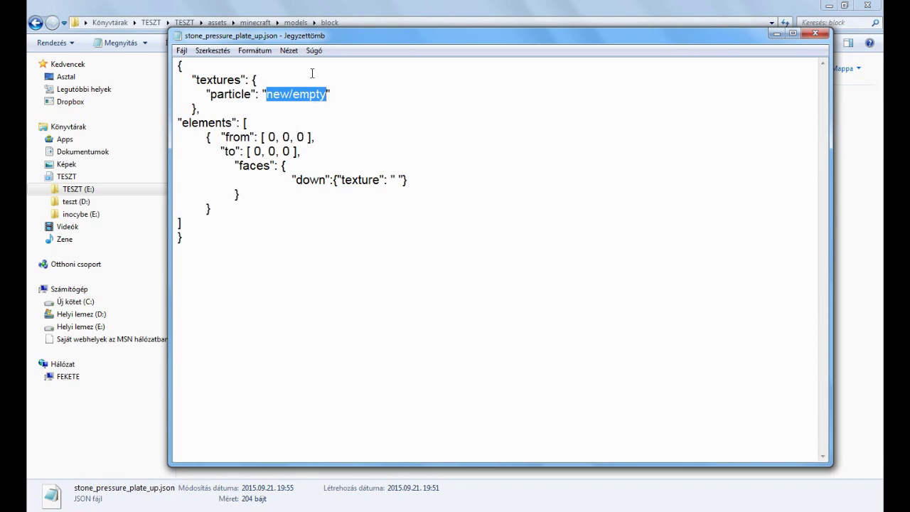
pyautogui.click(815, 34)
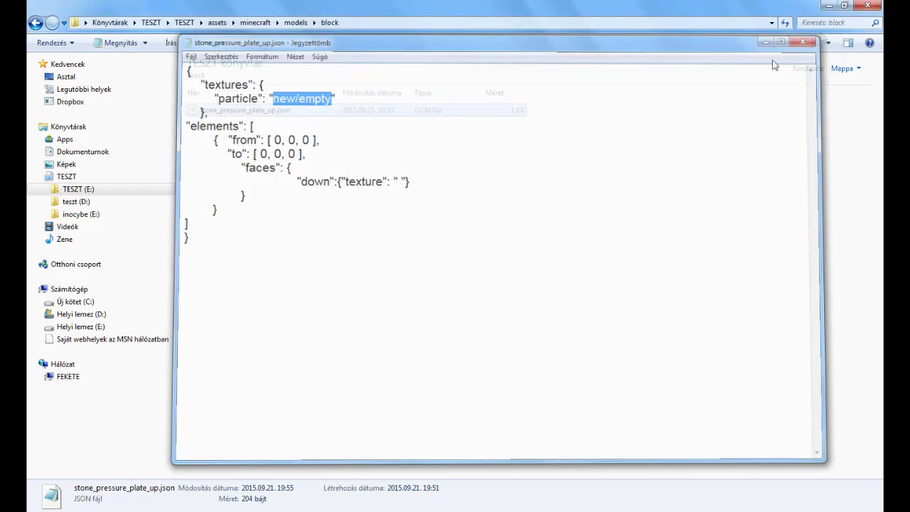
pyautogui.click(424, 165)
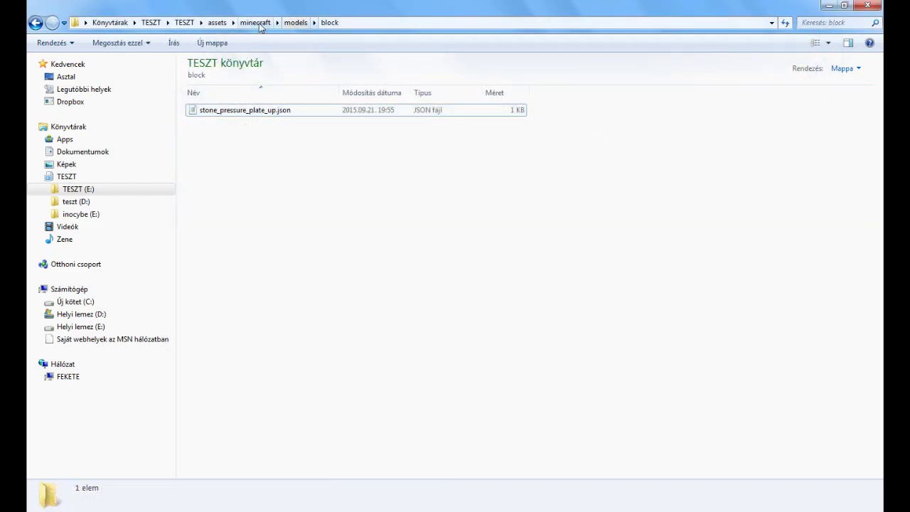
# Step: Compress the TESZT pack's assets folder, pack.mcmeta and pack.png into a ZIP archive named resources.zip
pyautogui.click(217, 23)
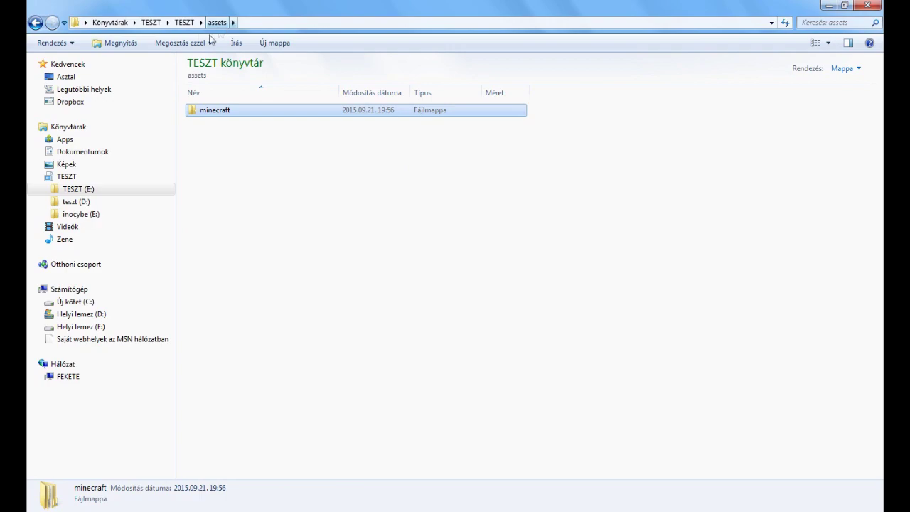
pyautogui.click(189, 23)
pyautogui.moveTo(252, 191); pyautogui.dragTo(226, 140)
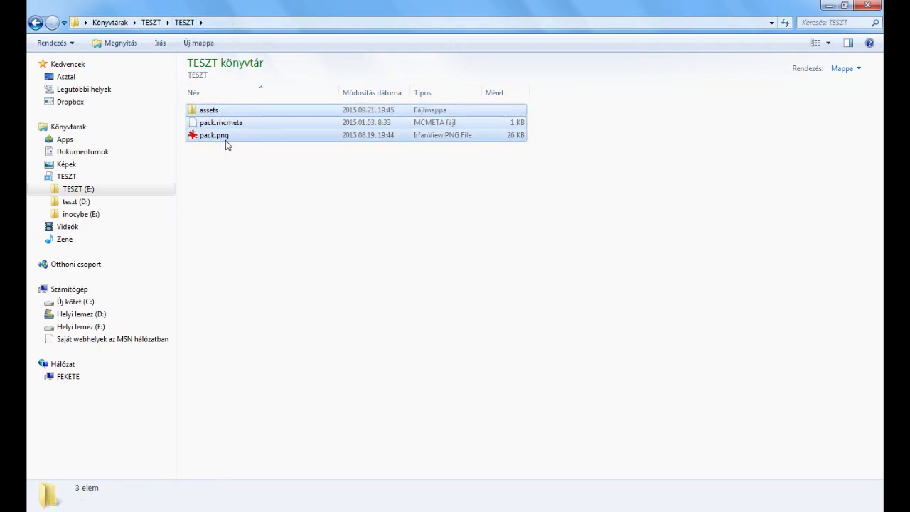
pyautogui.rightClick(226, 140)
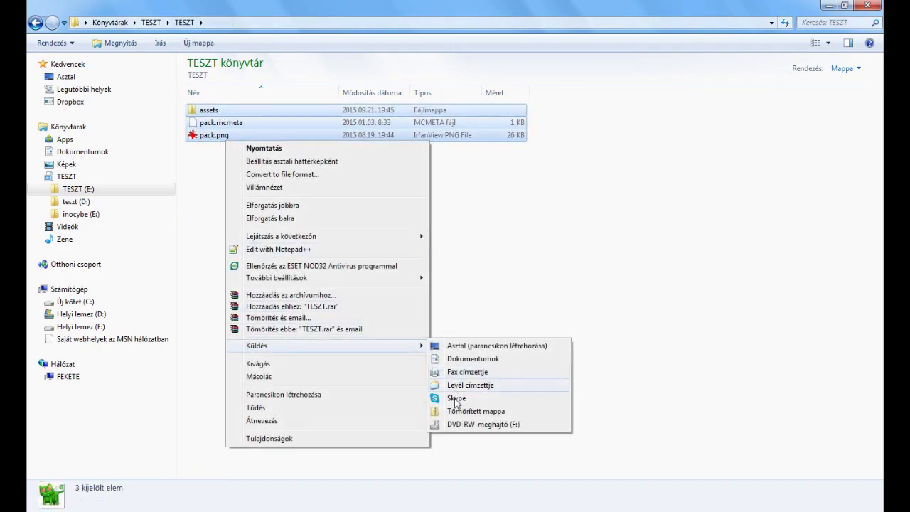
pyautogui.click(460, 411)
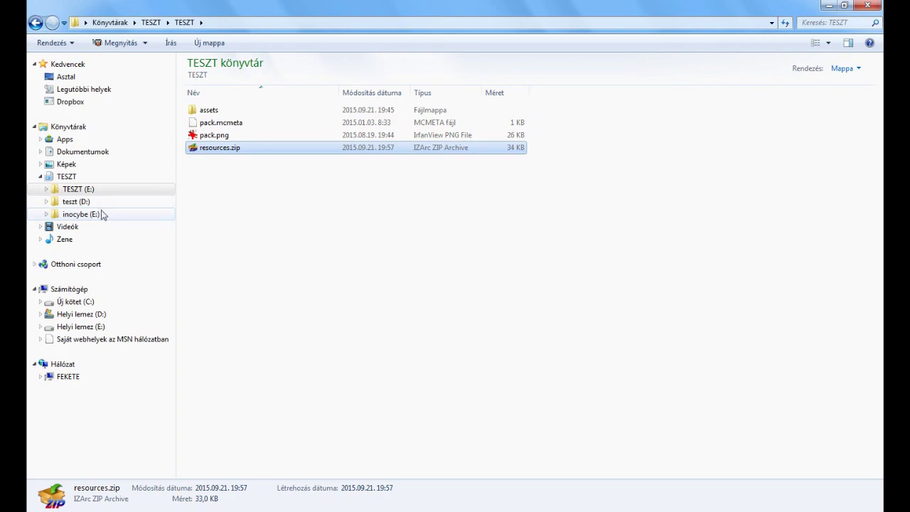
# Step: Copy resources.zip into the teszt (D:) world folder, replacing the existing archive
pyautogui.click(83, 202)
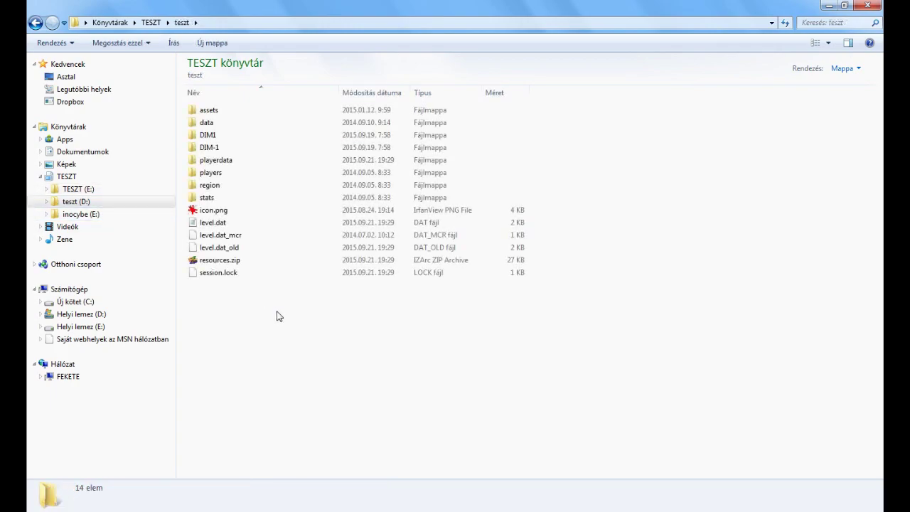
pyautogui.hotkey('ctrl', 'v')
pyautogui.click(405, 210)
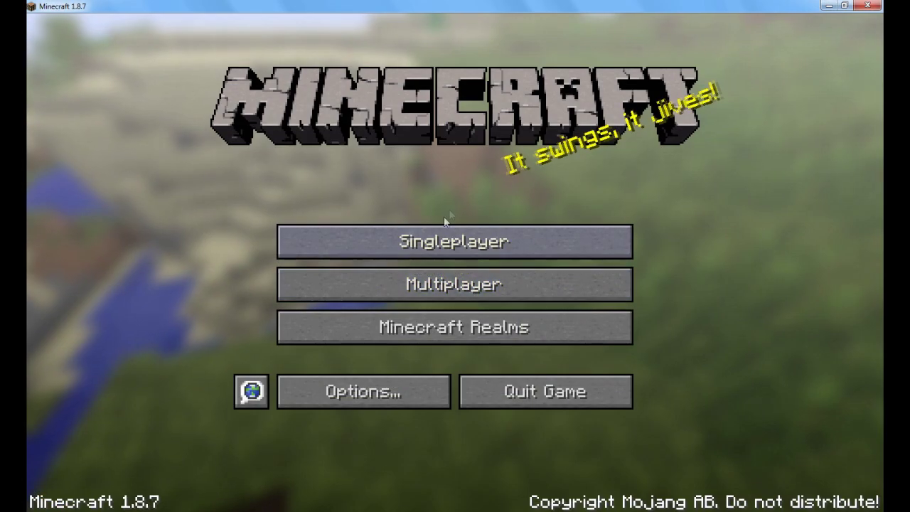
# Step: Switch to Minecraft and load the singleplayer world ###TESZT###
pyautogui.click(380, 234)
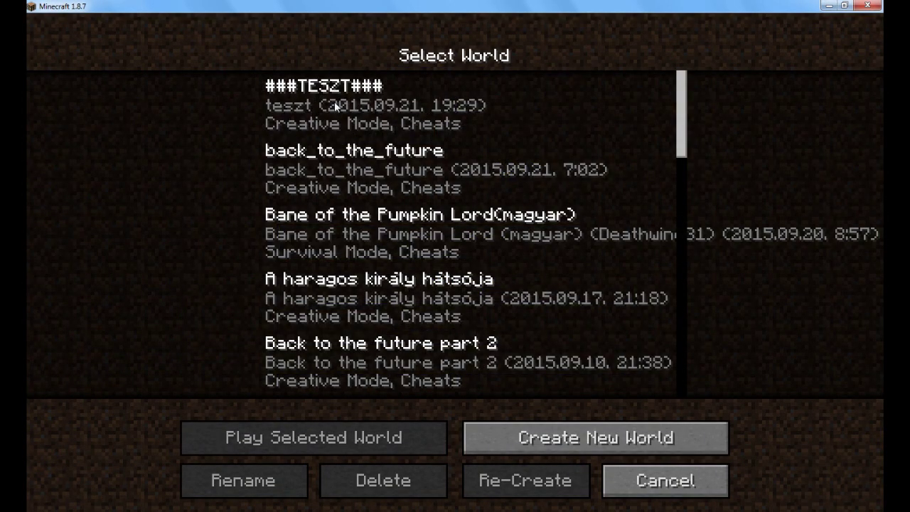
pyautogui.click(334, 101)
pyautogui.click(334, 445)
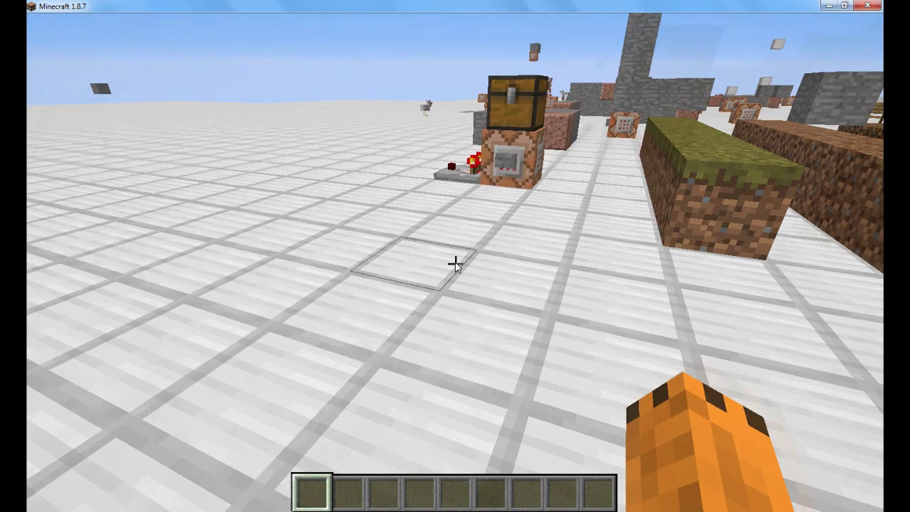
# Step: Add a Stone Pressure Plate from the Redstone items to the first hotbar slot and return to the world
pyautogui.press('e')
pyautogui.click(409, 122)
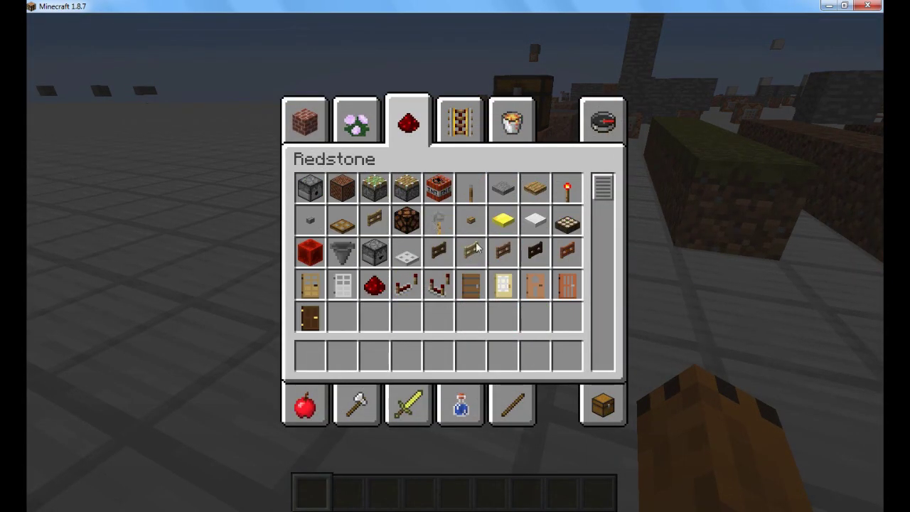
pyautogui.click(511, 197)
pyautogui.click(310, 355)
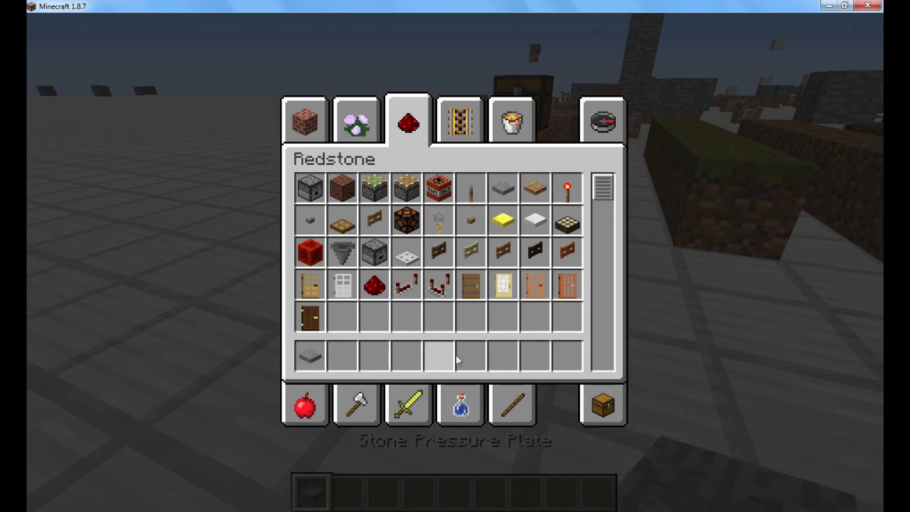
pyautogui.press('e')
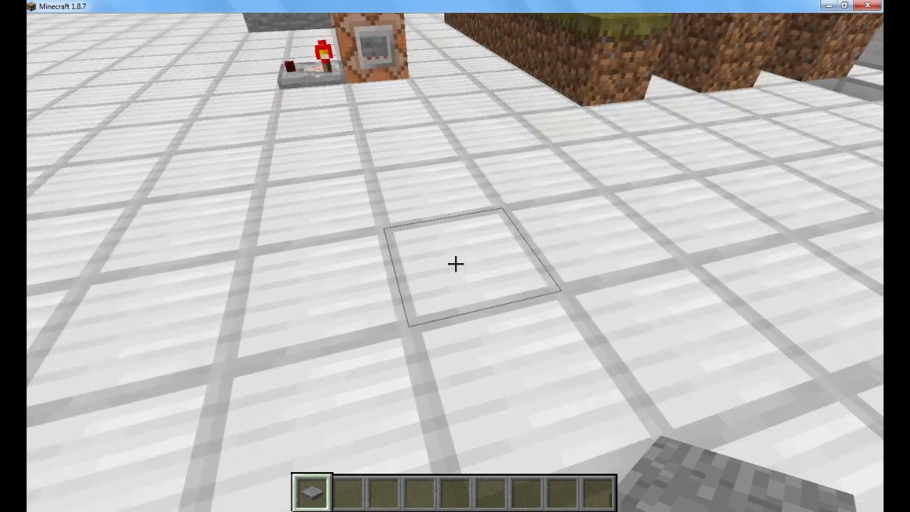
pyautogui.press('space')
pyautogui.press('s')
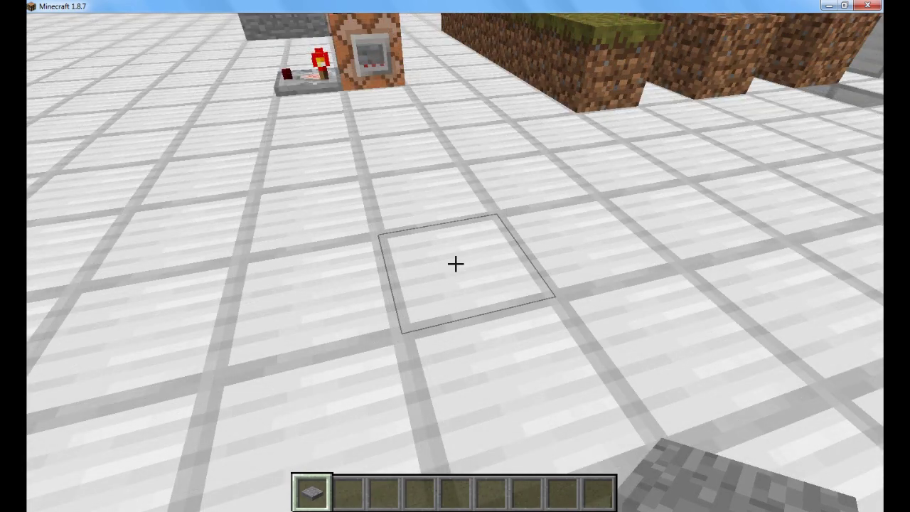
# Step: Add an Oak Fence from the Decoration Blocks to the second hotbar slot and hold it
pyautogui.press('e')
pyautogui.click(356, 121)
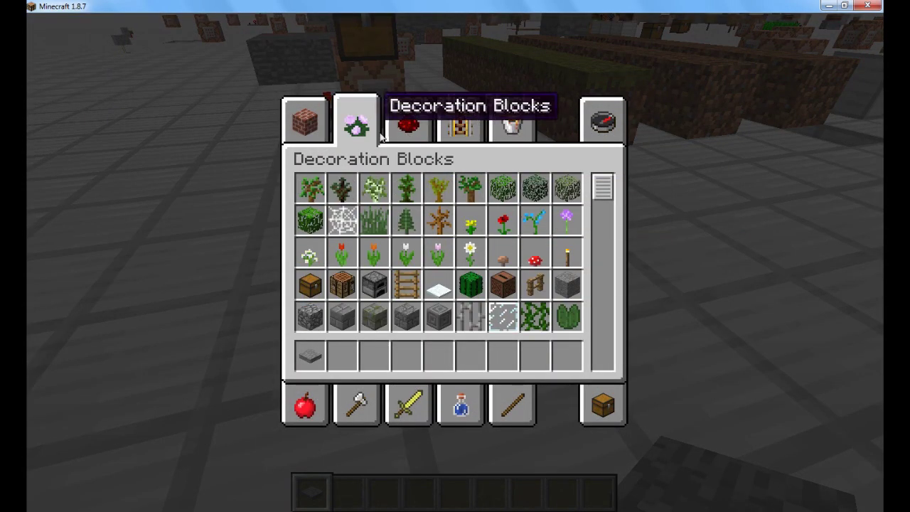
pyautogui.scroll(-5, 498, 255)
pyautogui.click(533, 221)
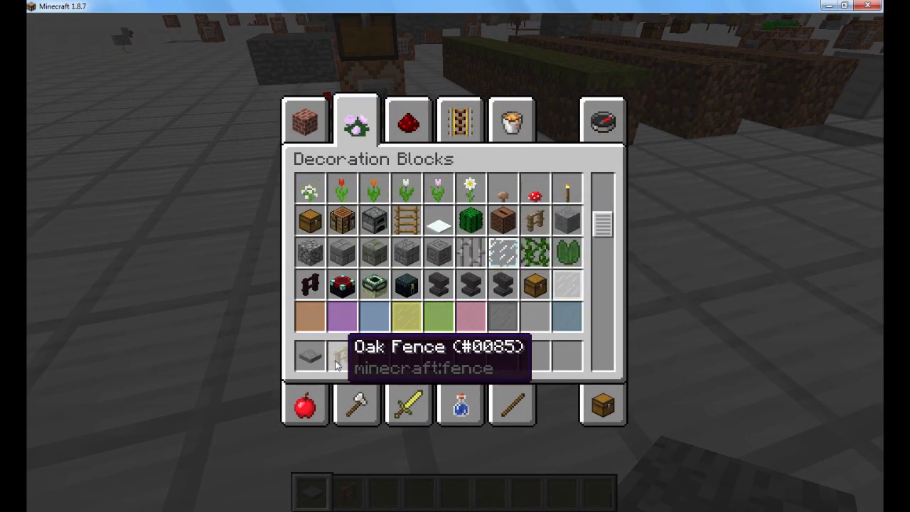
pyautogui.press('e')
pyautogui.press('2')
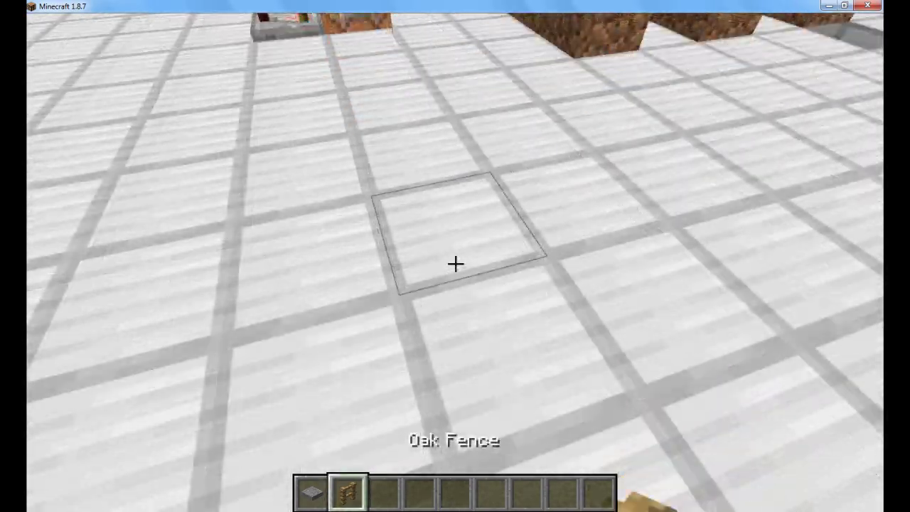
# Step: Stack oak fences into a tall column on the open floor and break the surplus fence
pyautogui.rightClick(455, 264)
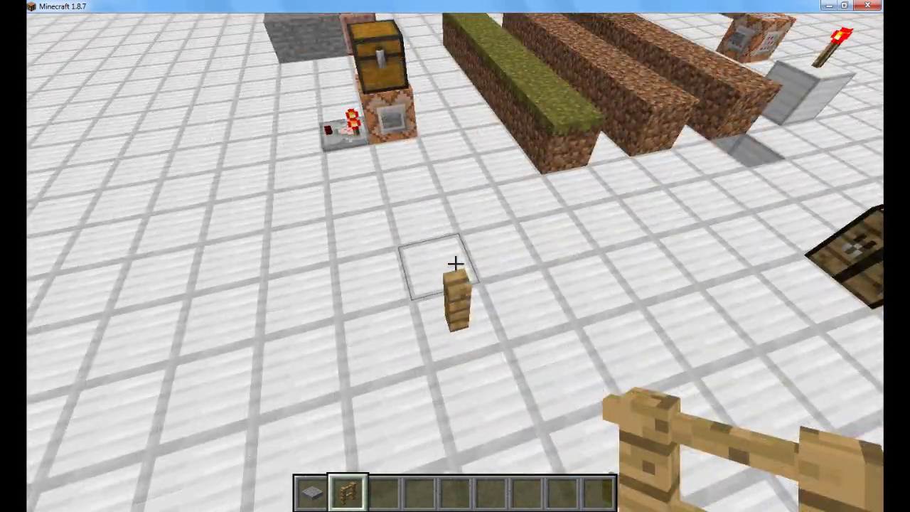
pyautogui.rightClick(455, 264)
pyautogui.rightClick(455, 263)
pyautogui.rightClick(454, 264)
pyautogui.click(455, 263)
# Step: Place a stone pressure plate on top of the oak fence column to check its model, and break the column
pyautogui.press('1')
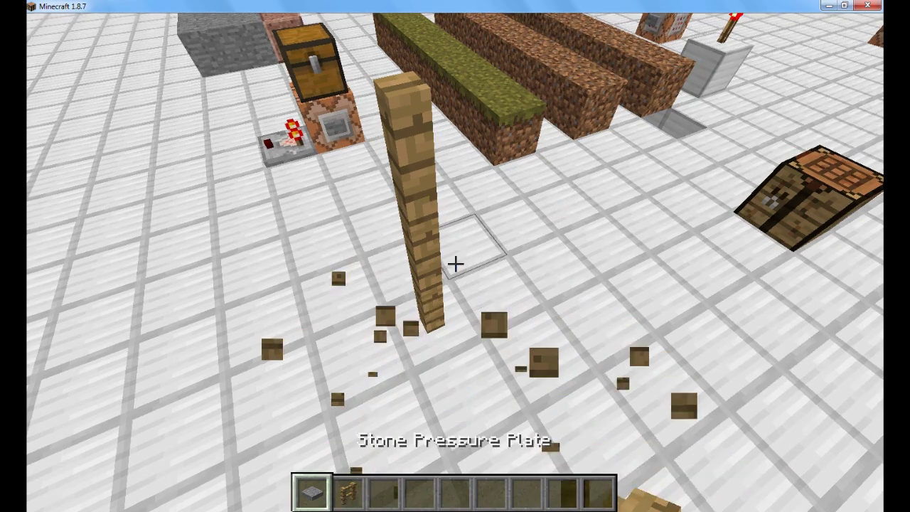
pyautogui.press('space')
pyautogui.press('shift')
pyautogui.press('w')
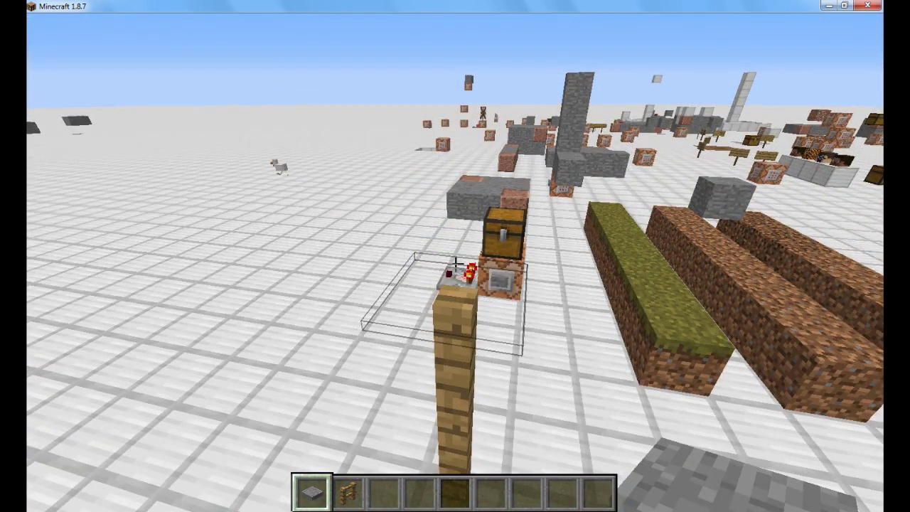
pyautogui.press('w')
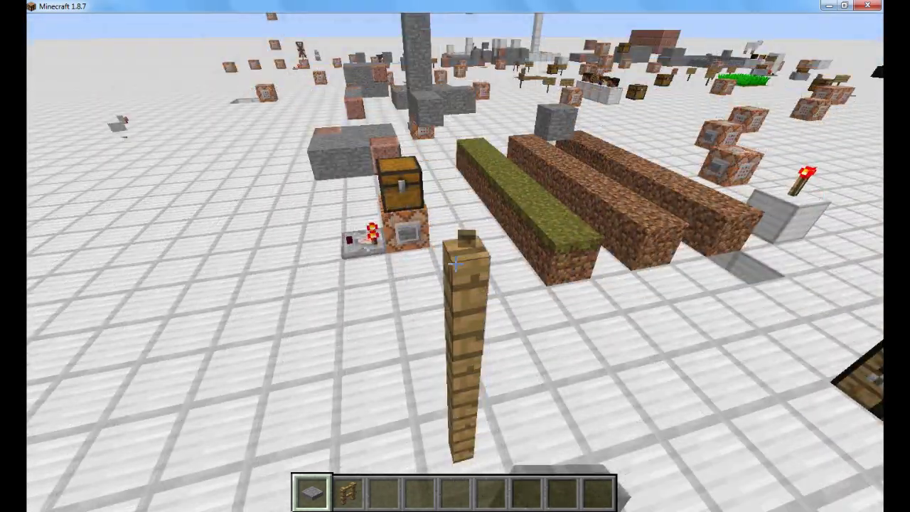
pyautogui.moveTo(455, 263); pyautogui.dragTo(455, 263)
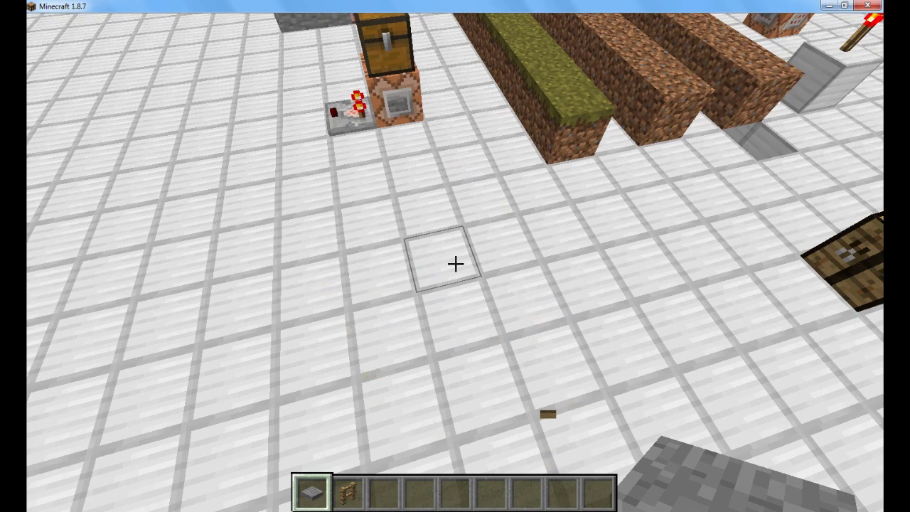